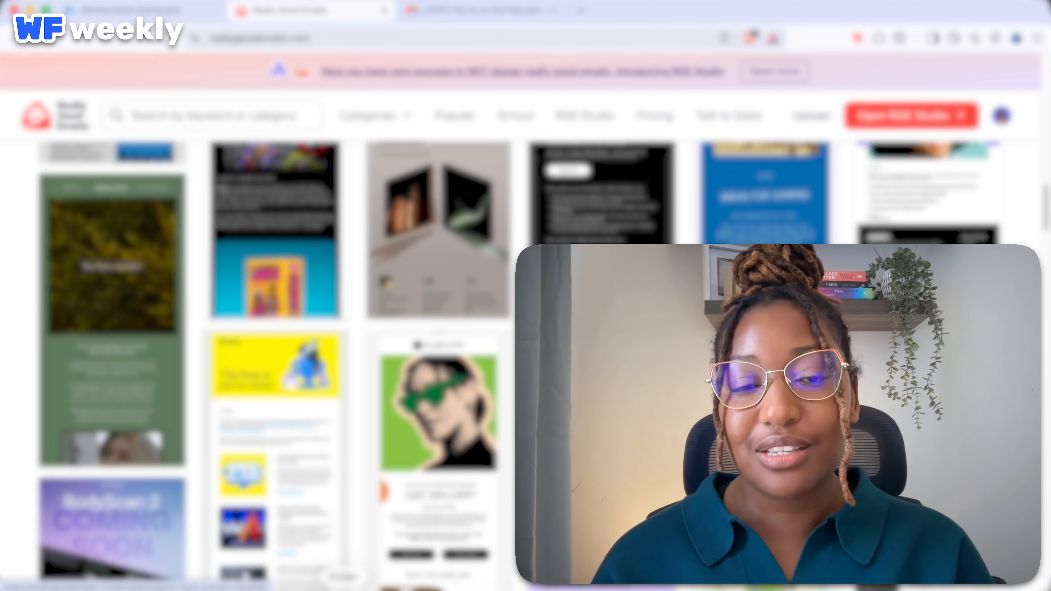
Scroll up the Memberstack dashboard to reach the Emails overview for Work Life Balance.
scroll(521, 364, up, 12)
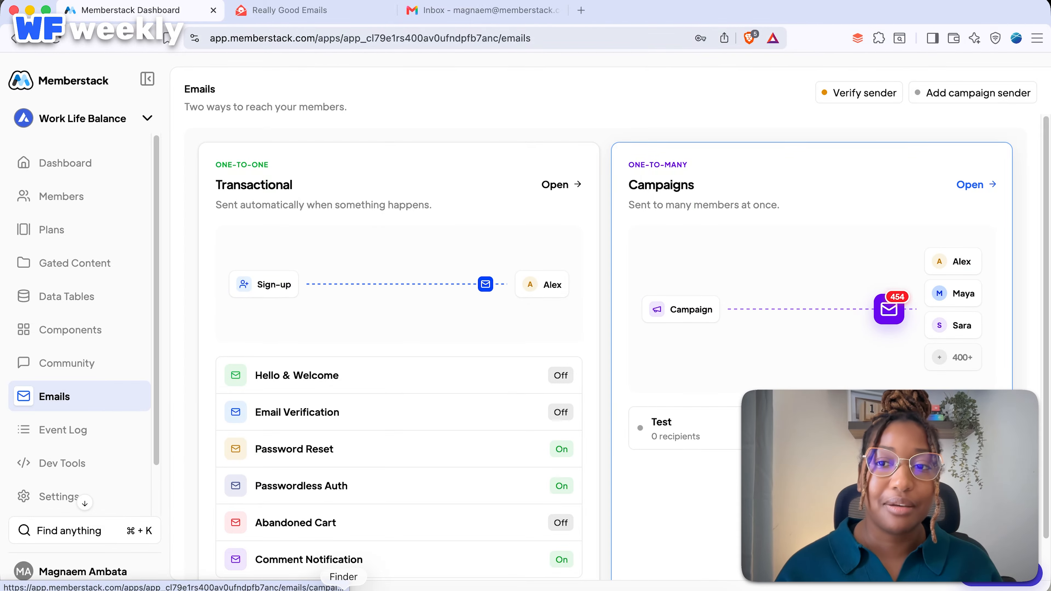
Open the Campaigns list and begin a new campaign.
click(976, 185)
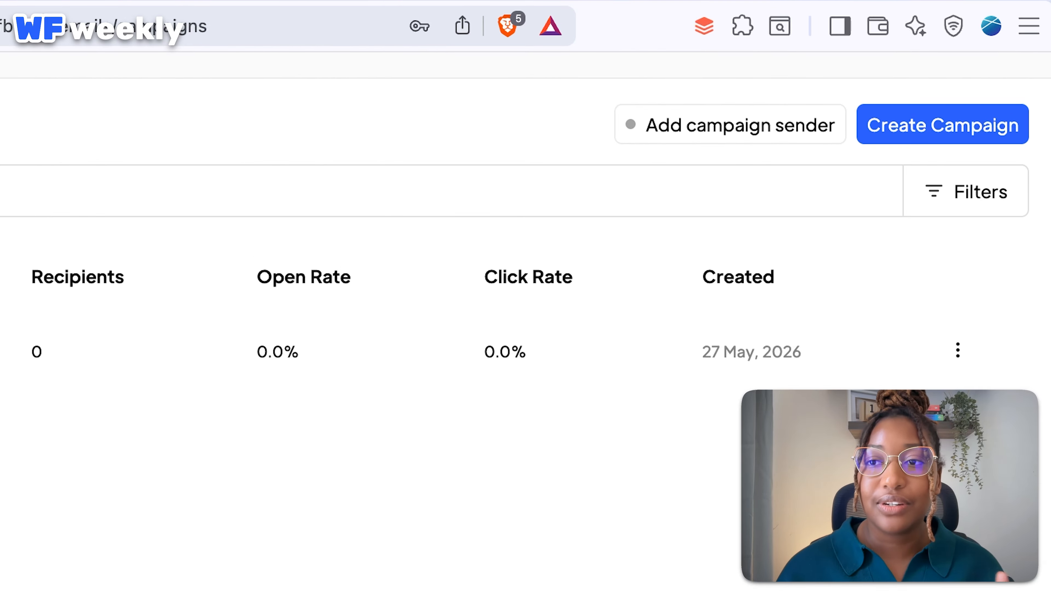
click(943, 125)
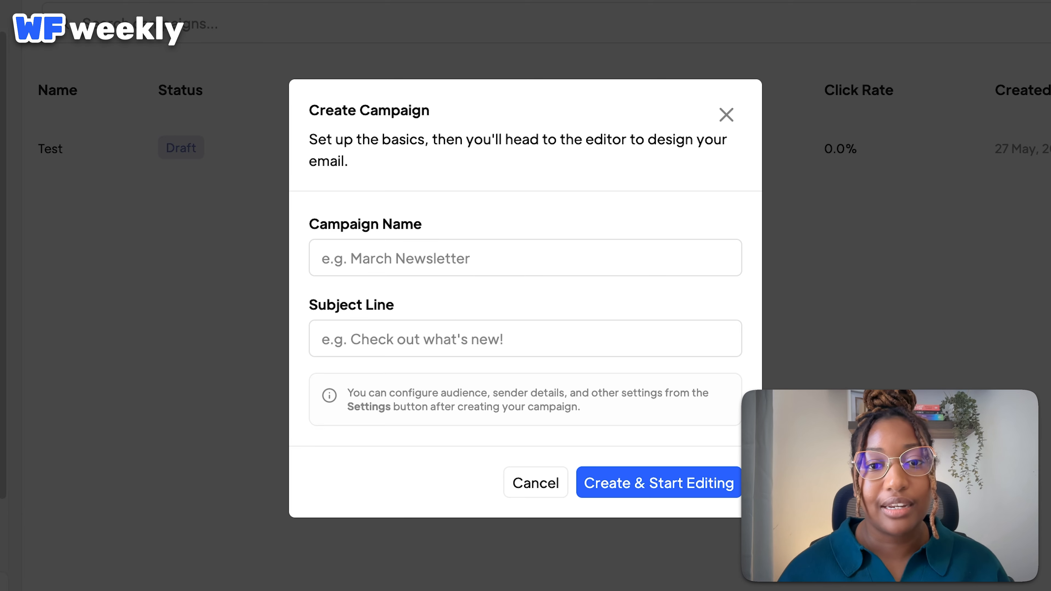
Create campaign 'free plan nudge' with subject 'You're on the free plan' and start editing.
click(525, 258)
text(free plan nudge)
click(526, 338)
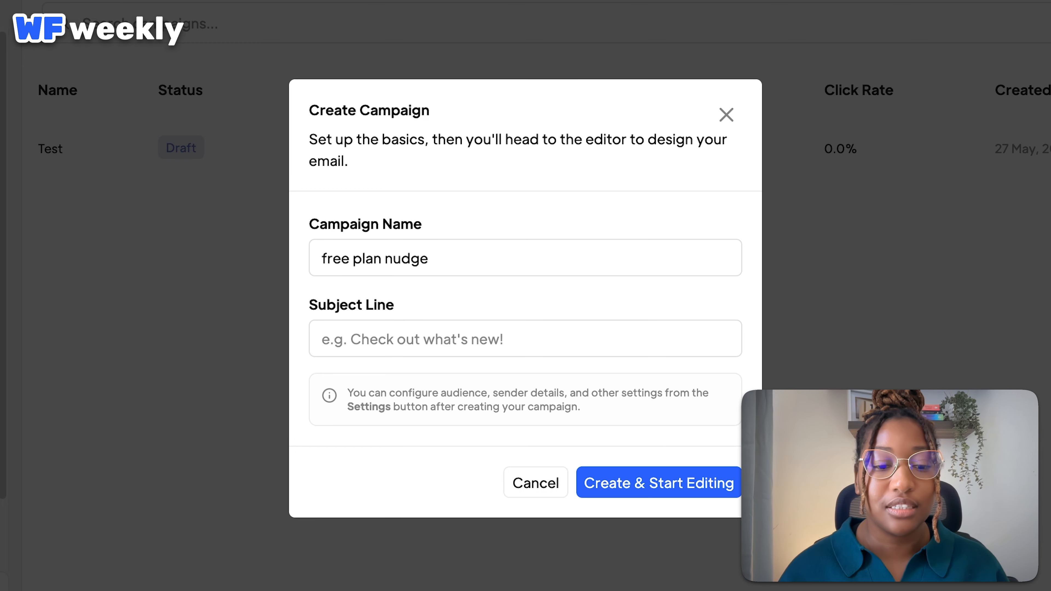
text(You're on the free plan)
key(Return)
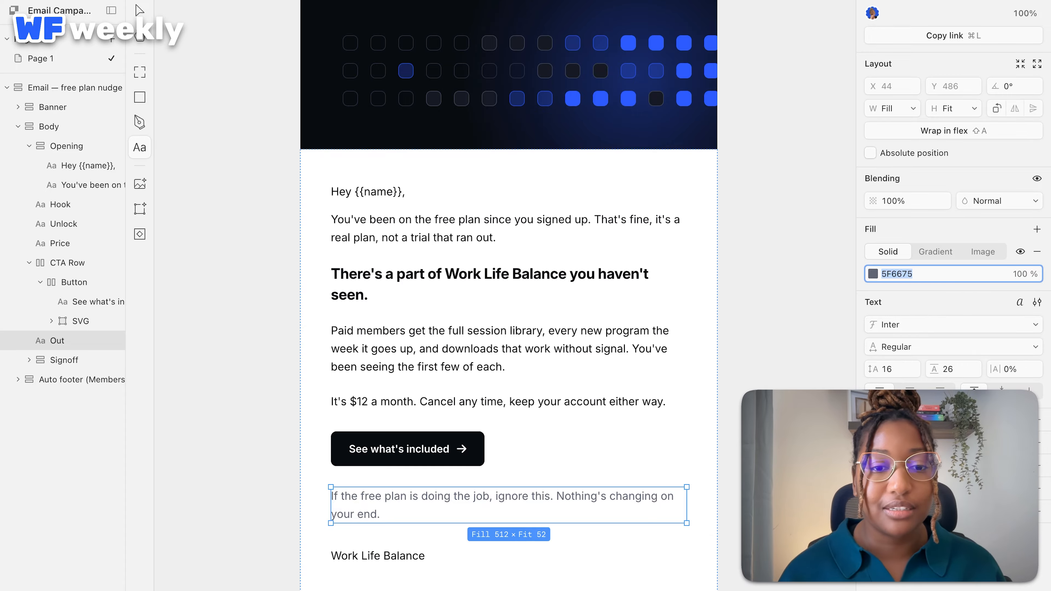
Scroll through the finished email mockup in Paper.
scroll(508, 295, down, 10)
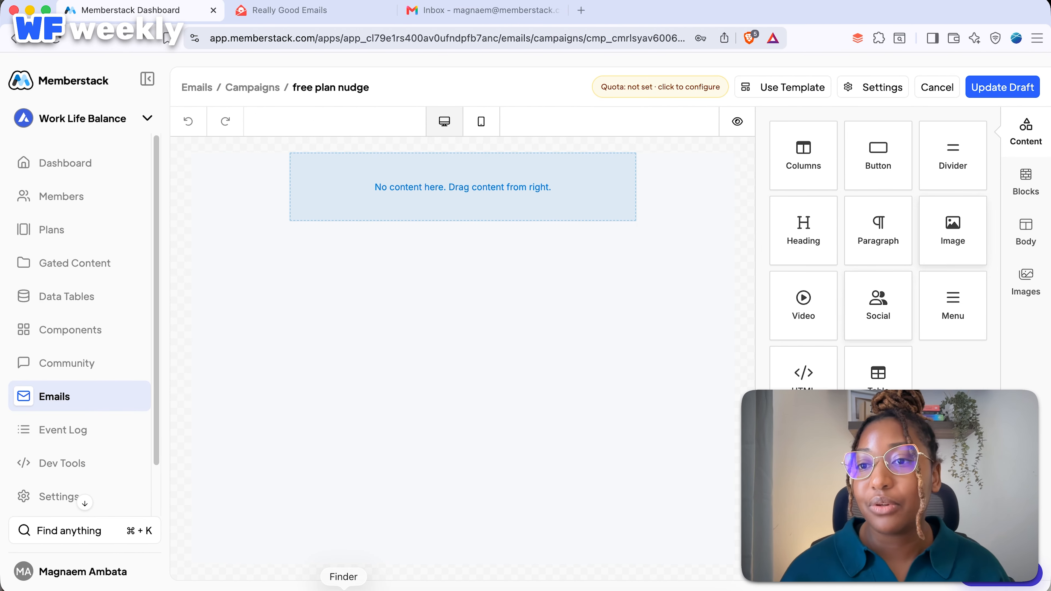
Drop an Image block into the empty email canvas.
drag(752, 231, 341, 195)
drag(541, 192, 538, 191)
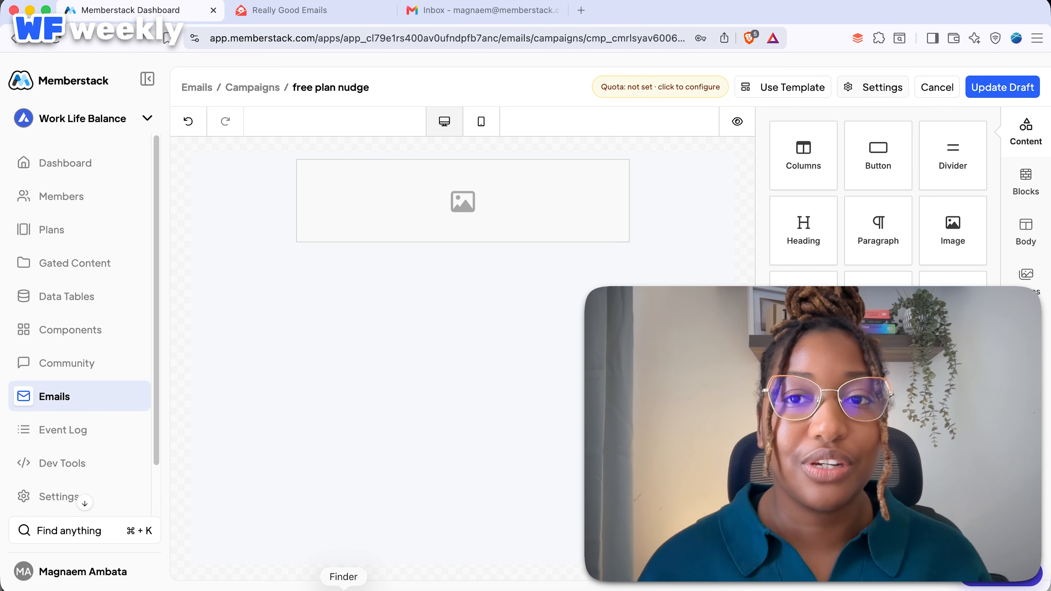
click(873, 87)
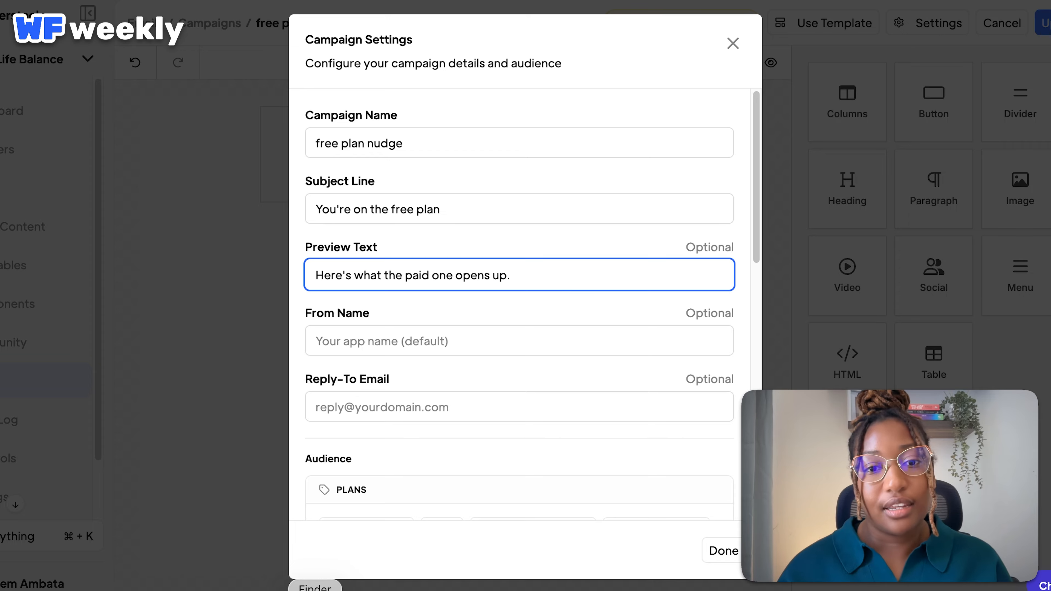
Enter preview text "Here's what the paid one opens up." and a Memberstack sender name, then review audience options.
key(Tab)
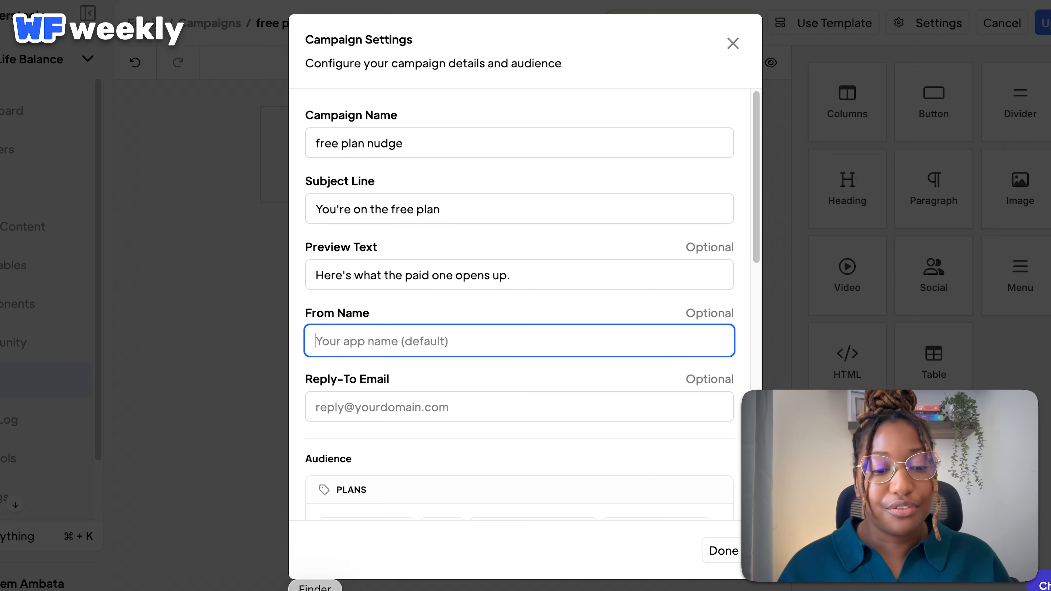
key(Caps_Lock)
text(Magnaem )
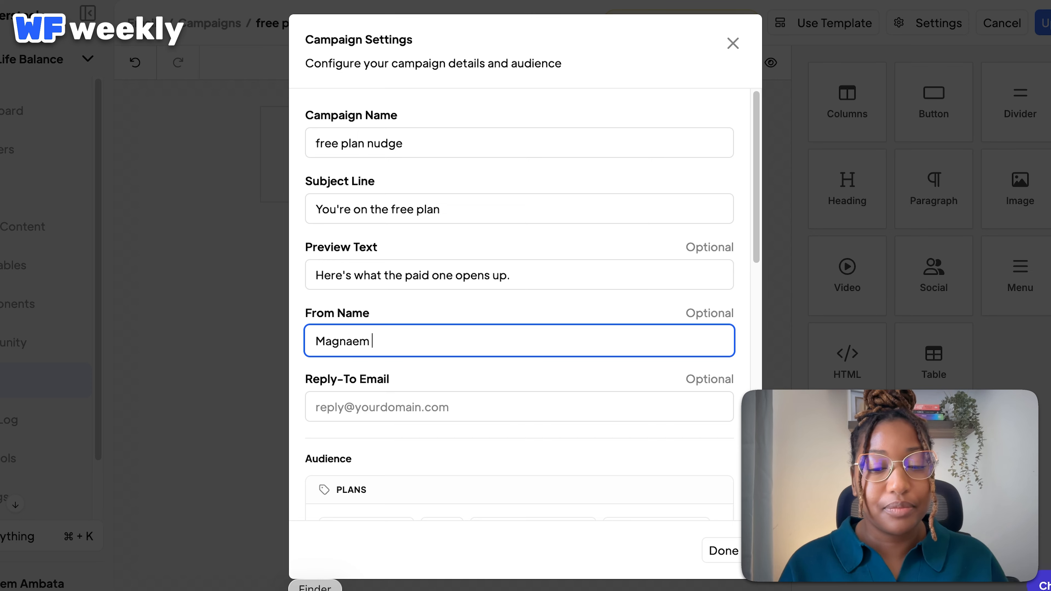
text(from Memberstack)
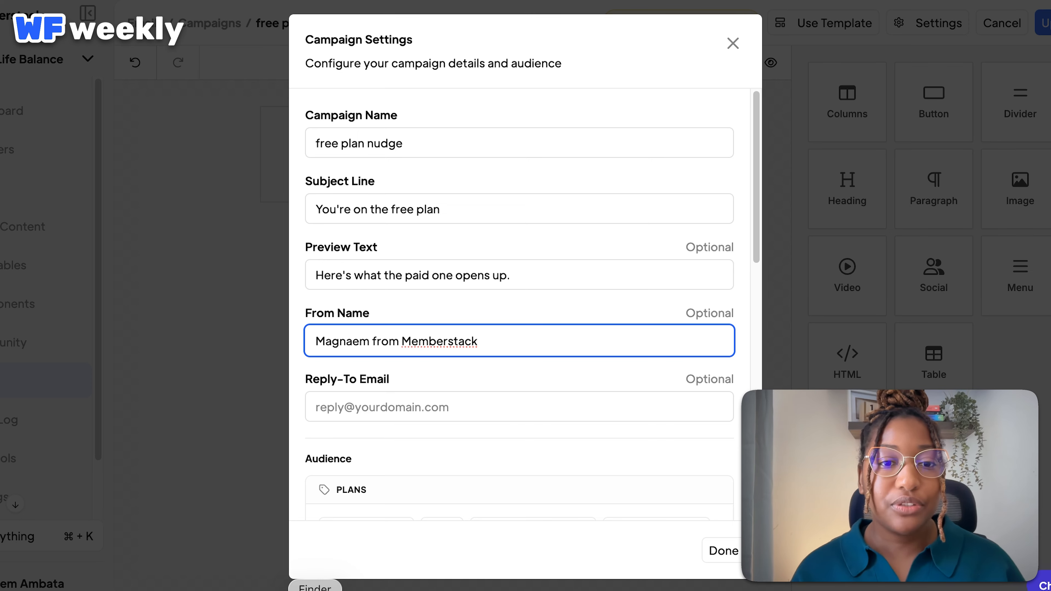
scroll(519, 304, down, 1)
scroll(519, 305, down, 5)
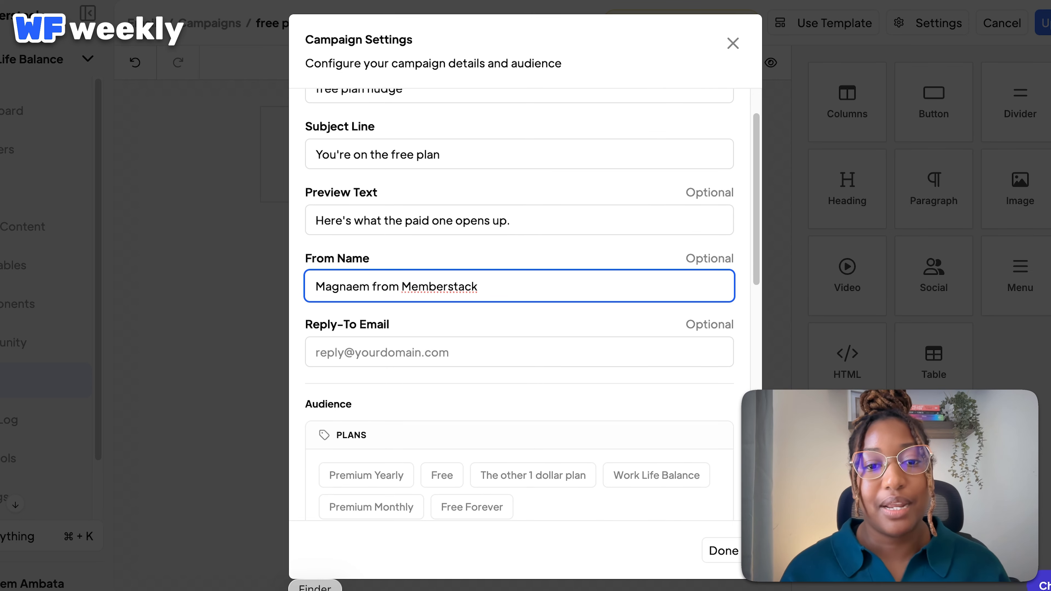
scroll(520, 305, down, 3)
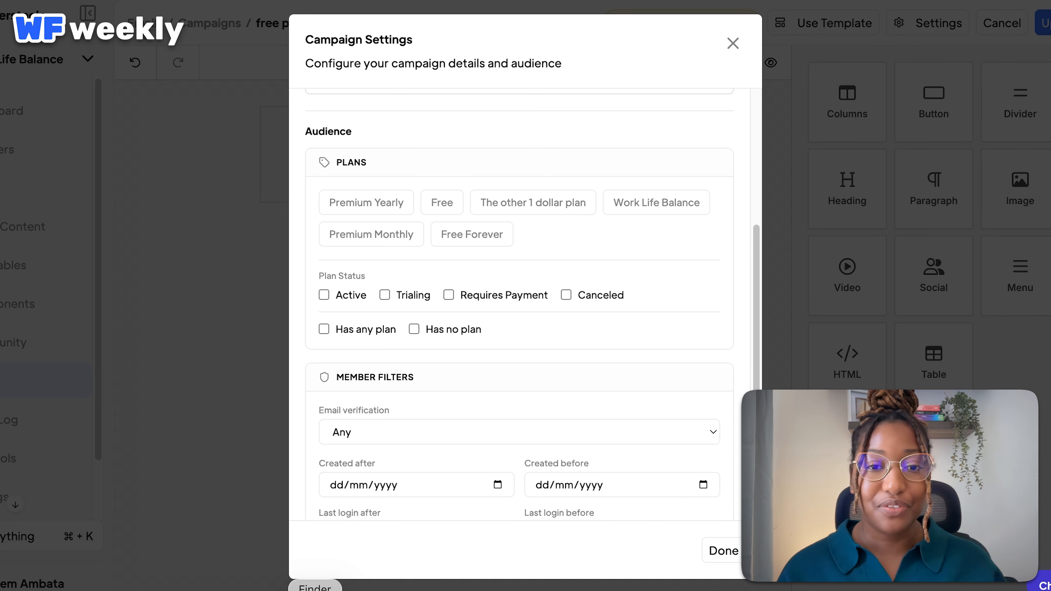
scroll(519, 304, down, 3)
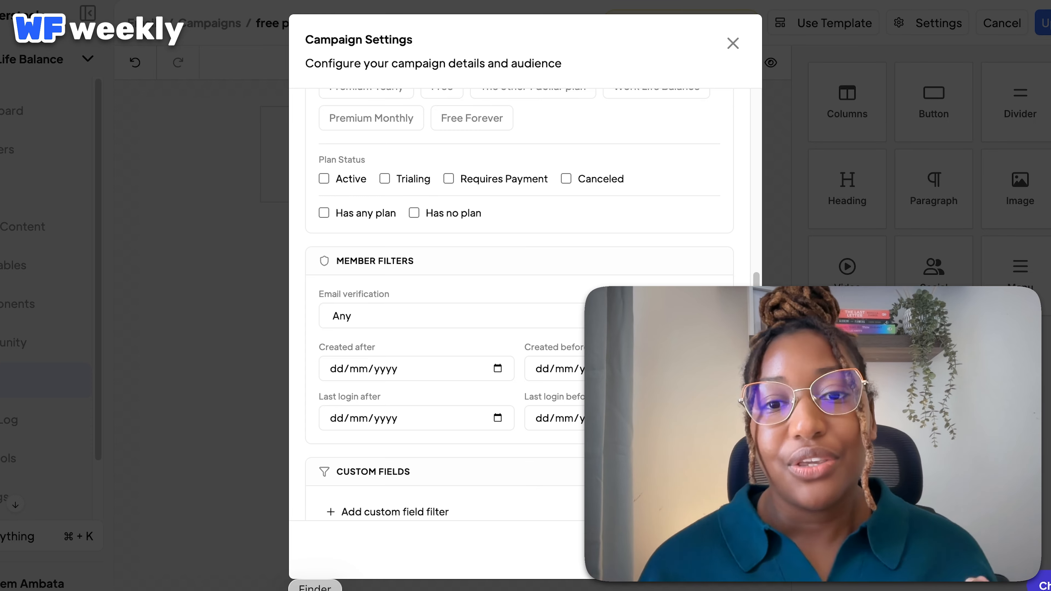
scroll(519, 304, down, 5)
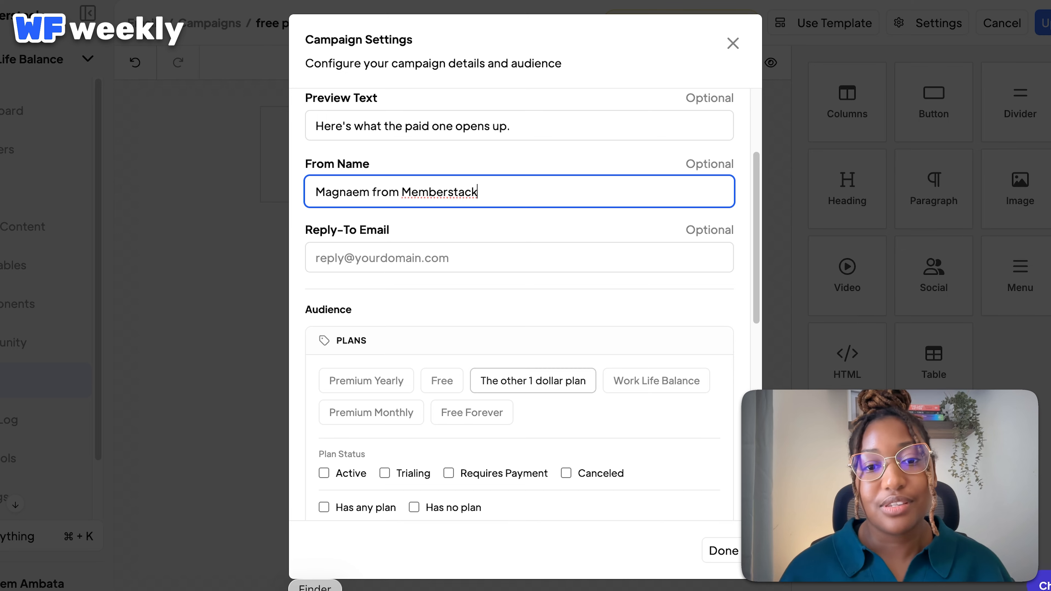
Target the Free Forever plan for 1 estimated recipient and close the settings.
click(471, 413)
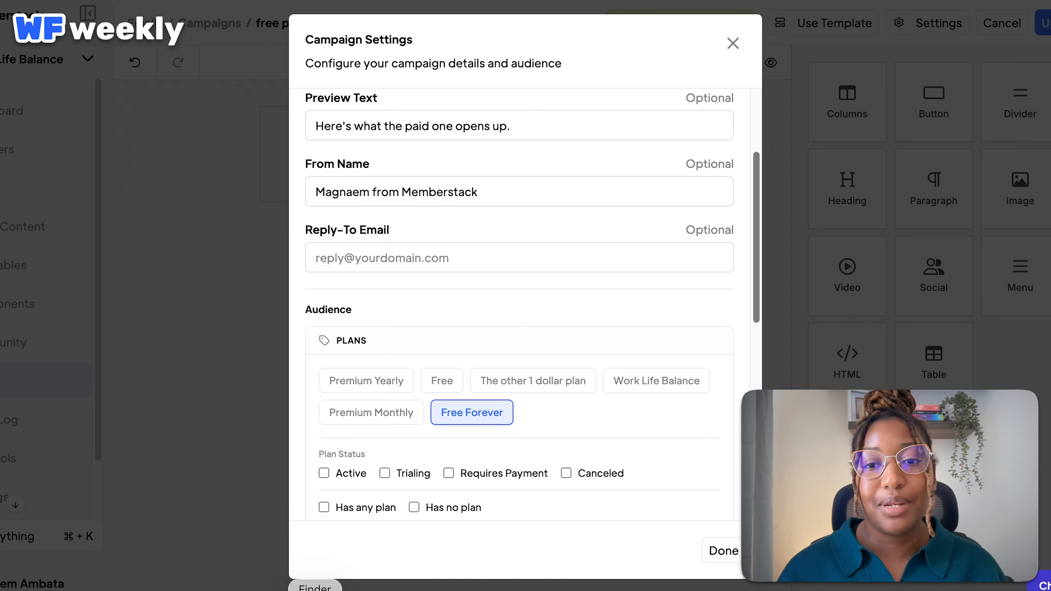
scroll(519, 304, down, 10)
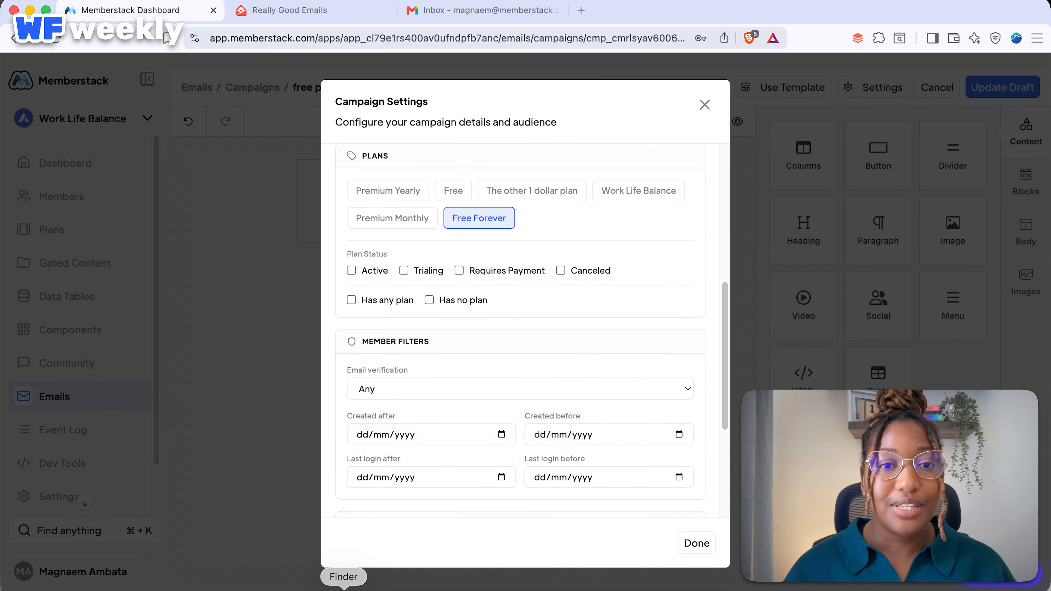
scroll(520, 331, up, 10)
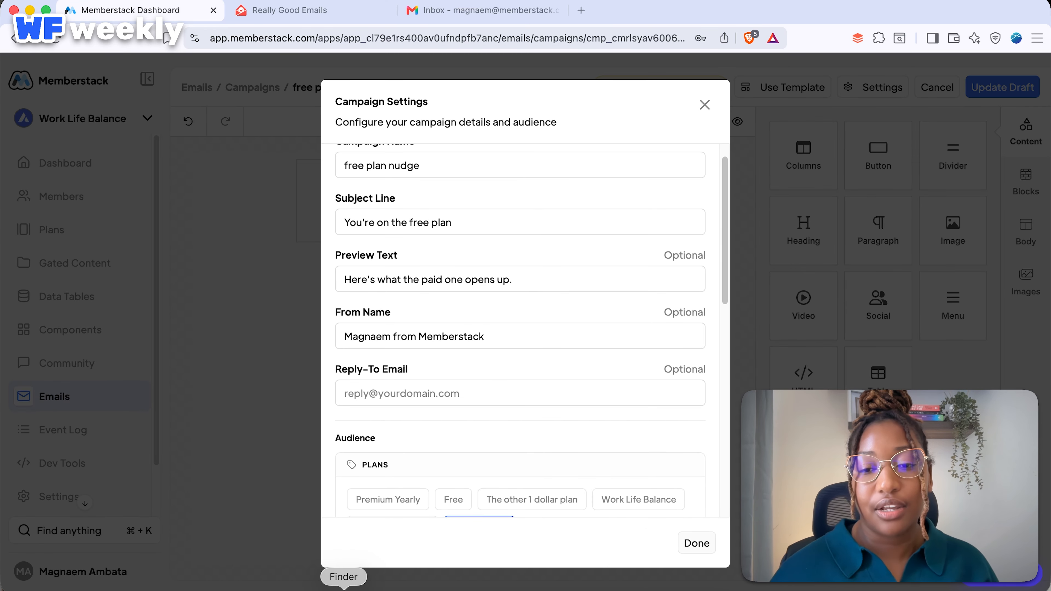
click(697, 543)
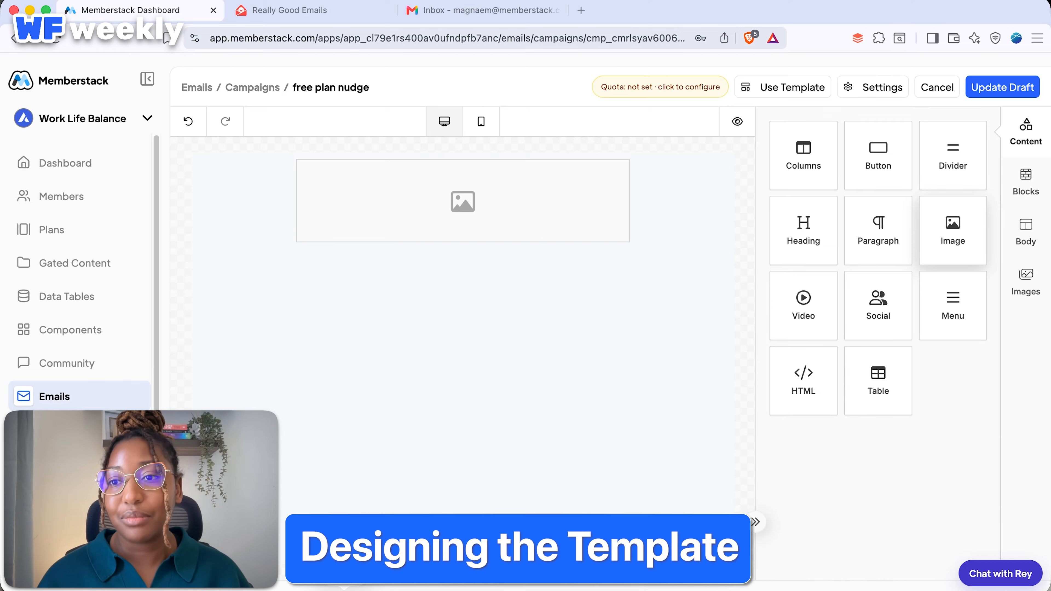
click(462, 201)
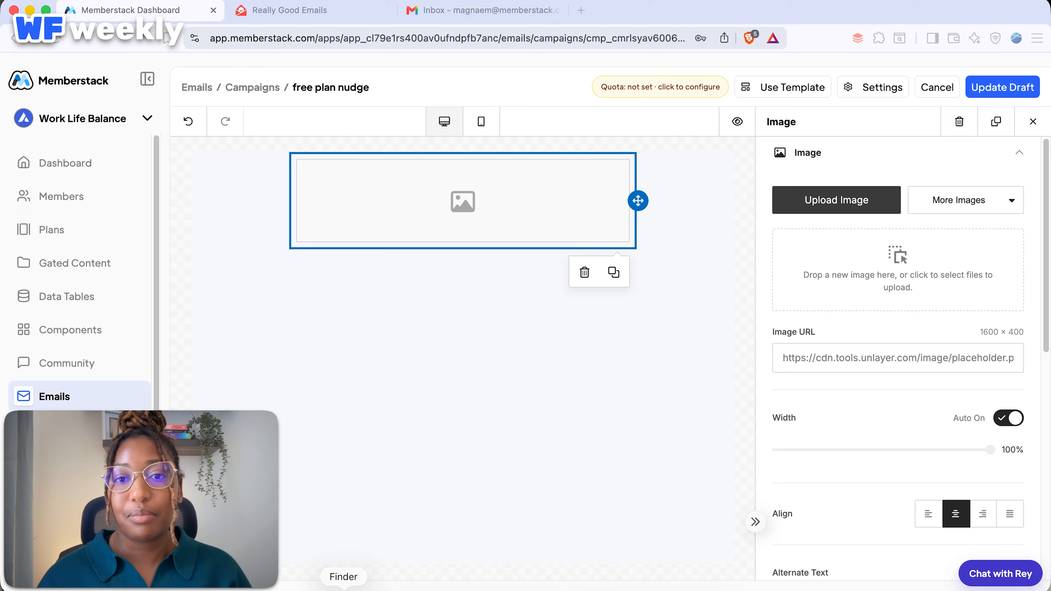
click(836, 200)
click(440, 223)
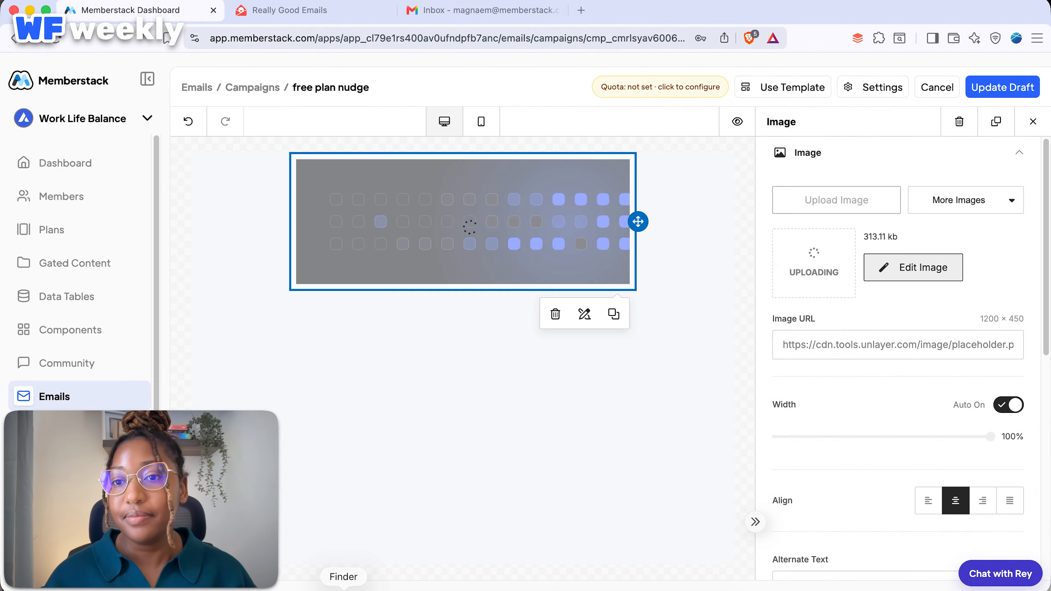
drag(878, 232, 476, 304)
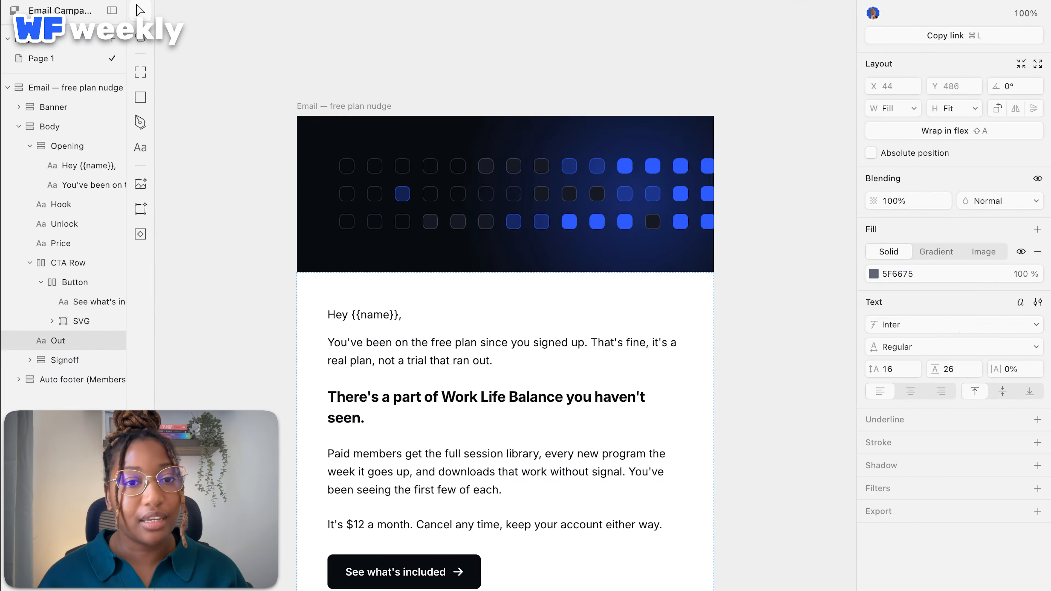
Replace the paragraph placeholder with the greeting 'Hey {{name}},'.
click(504, 338)
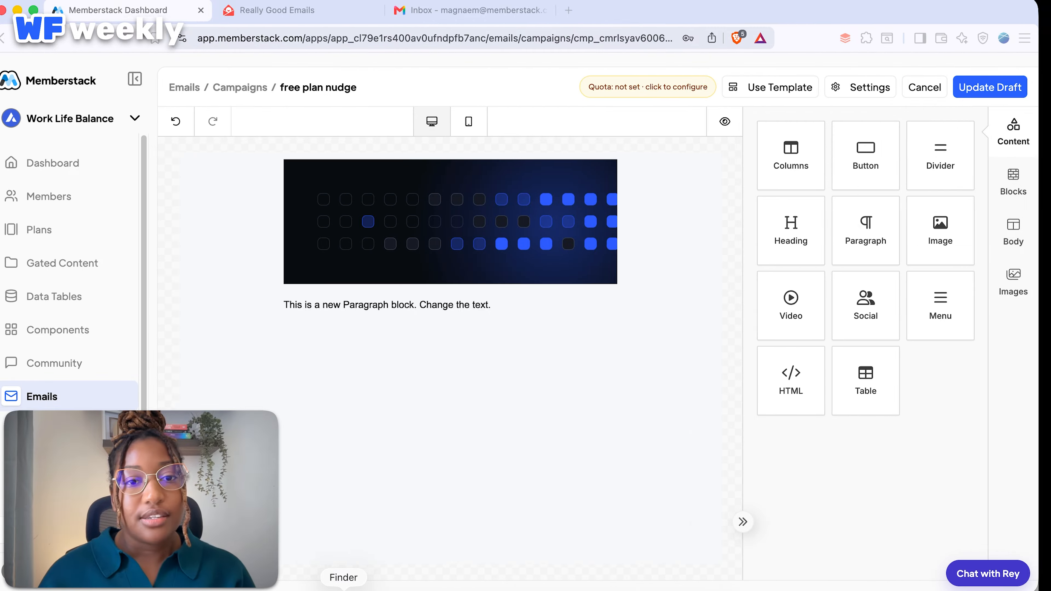
click(399, 303)
triple_click(399, 303)
text(Hey {{name}},)
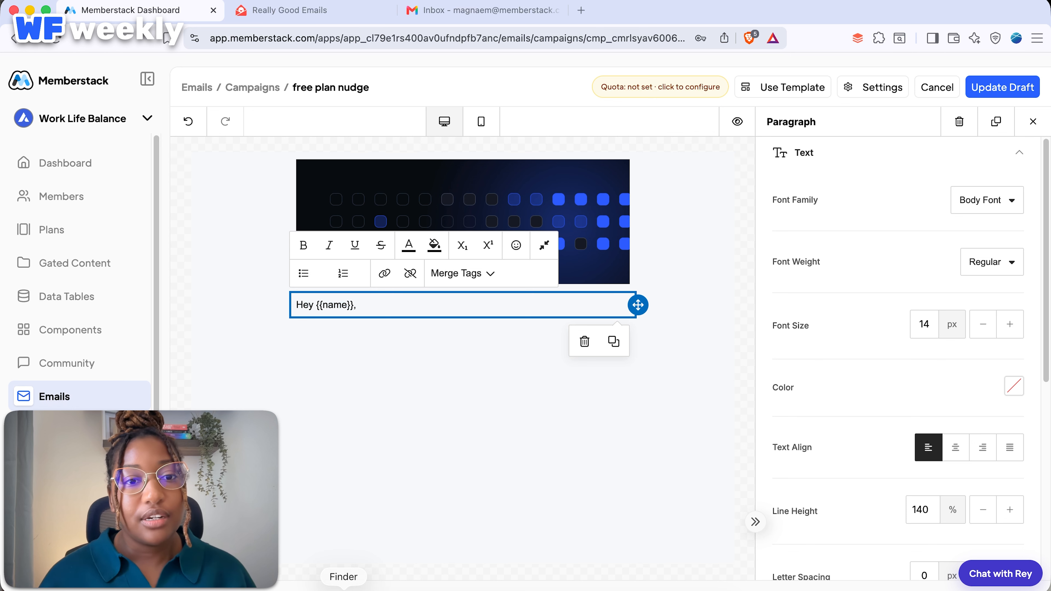
Swap {{name}} for the member's Name custom-field merge tag and add a Heading block below.
key(shift+Left)
key(shift+Left)
key(shift+Left)
key(shift+Left)
key(shift+Left)
key(shift+Left)
key(shift+Left)
key(shift+Left)
key(shift+Left)
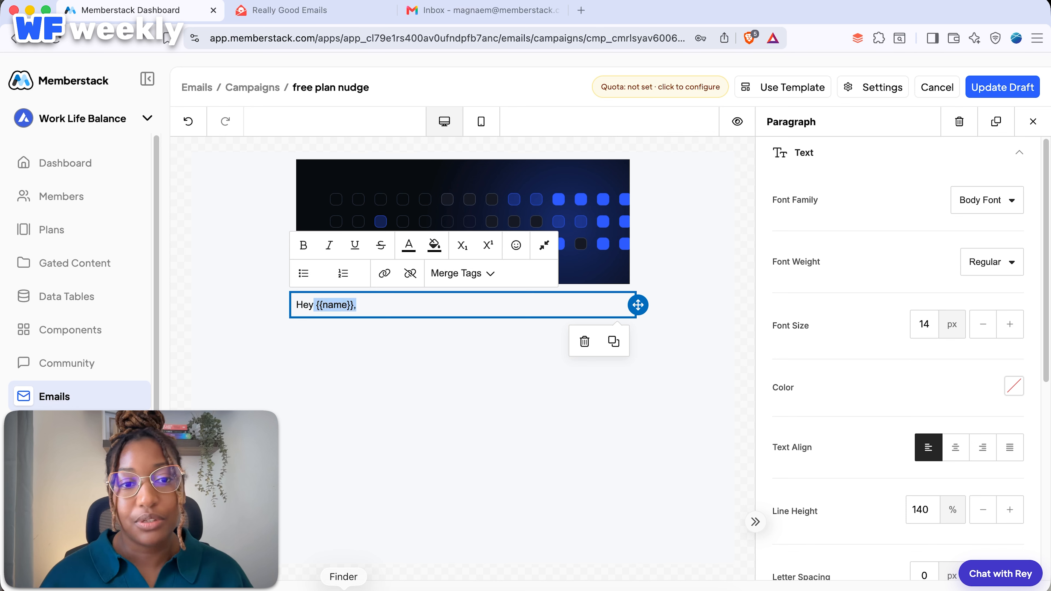
key(BackSpace)
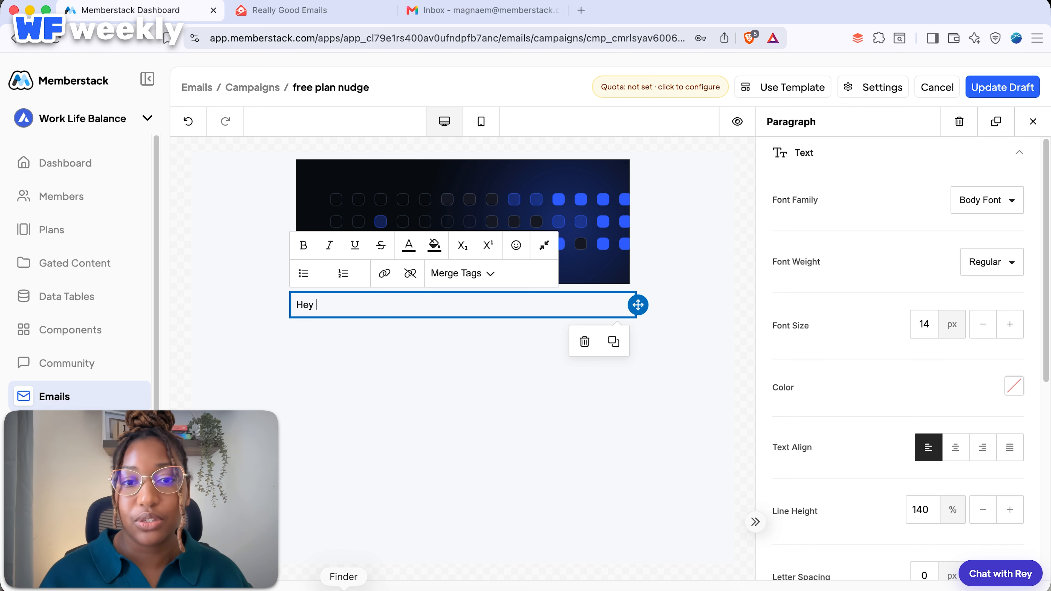
click(460, 273)
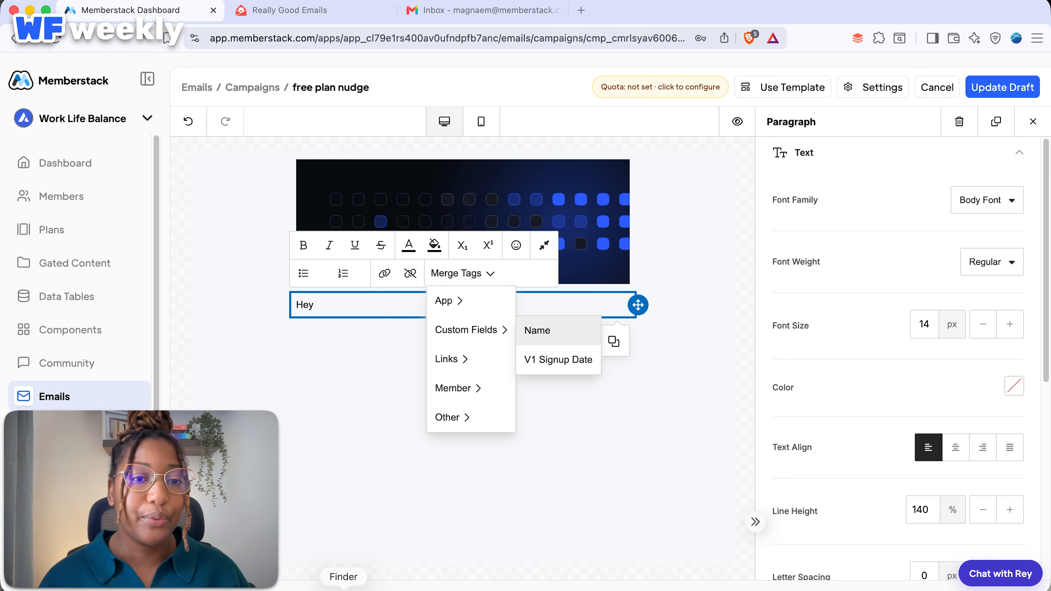
click(537, 330)
text(,)
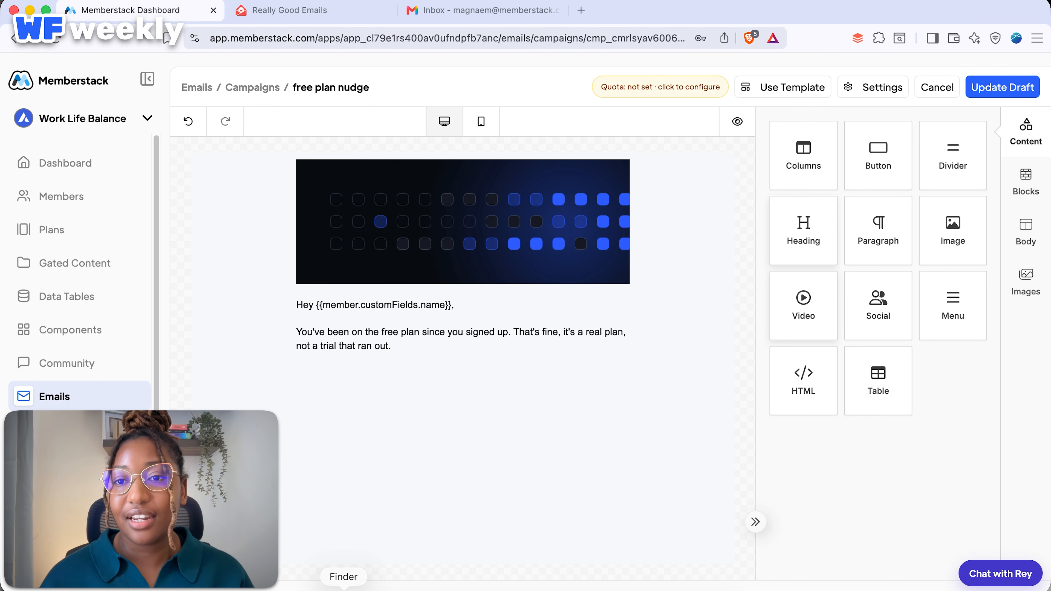
drag(798, 231, 459, 376)
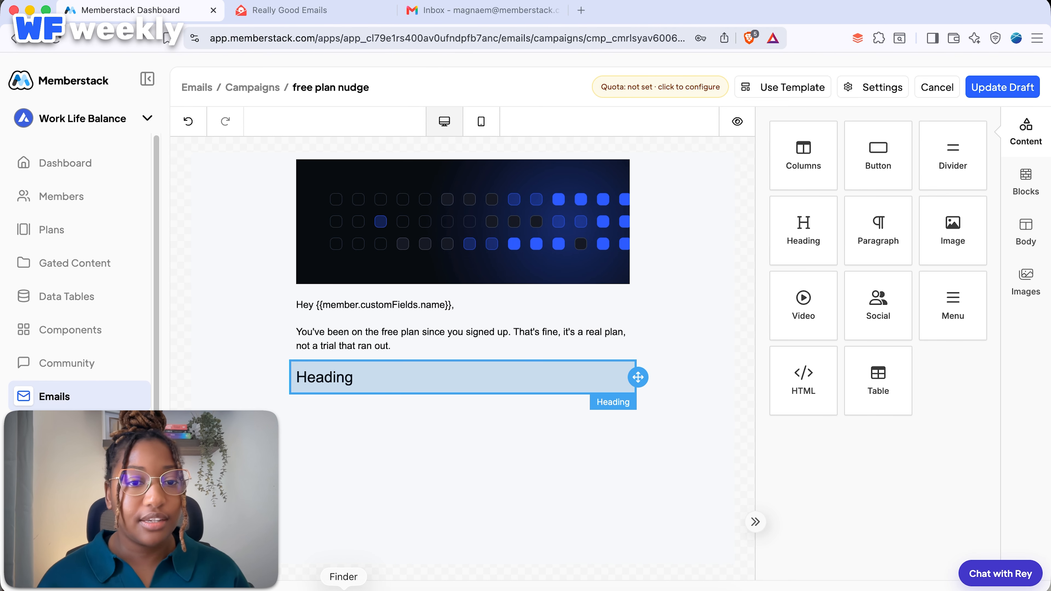
Change the heading to "There's a part of Work Life Balance you haven't seen." and select the greeting paragraph's text.
click(458, 377)
key(super+a)
text(There's a part of Work Life Balance you haven't seen.)
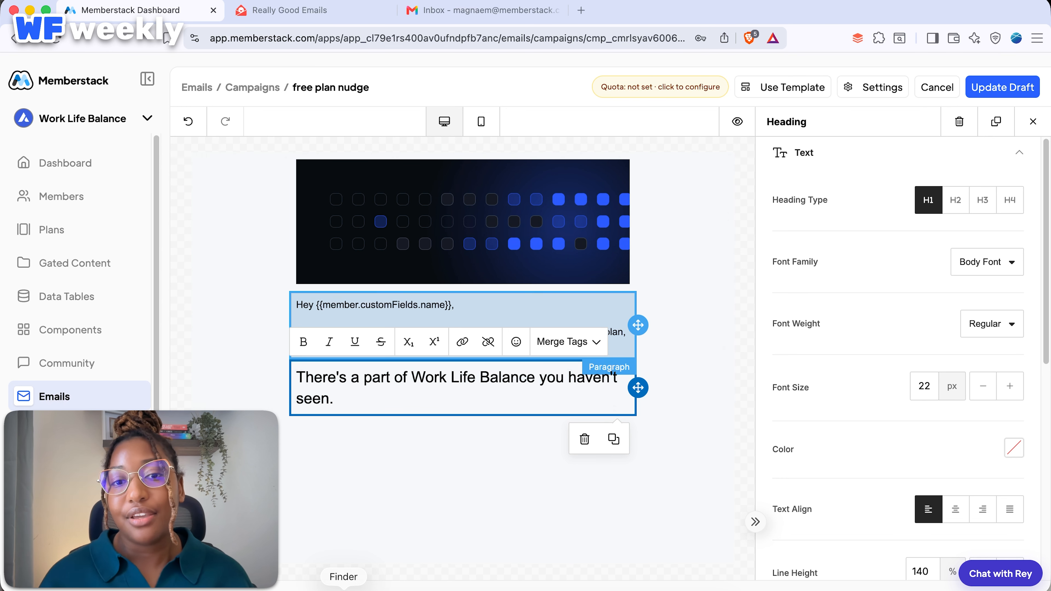
click(476, 309)
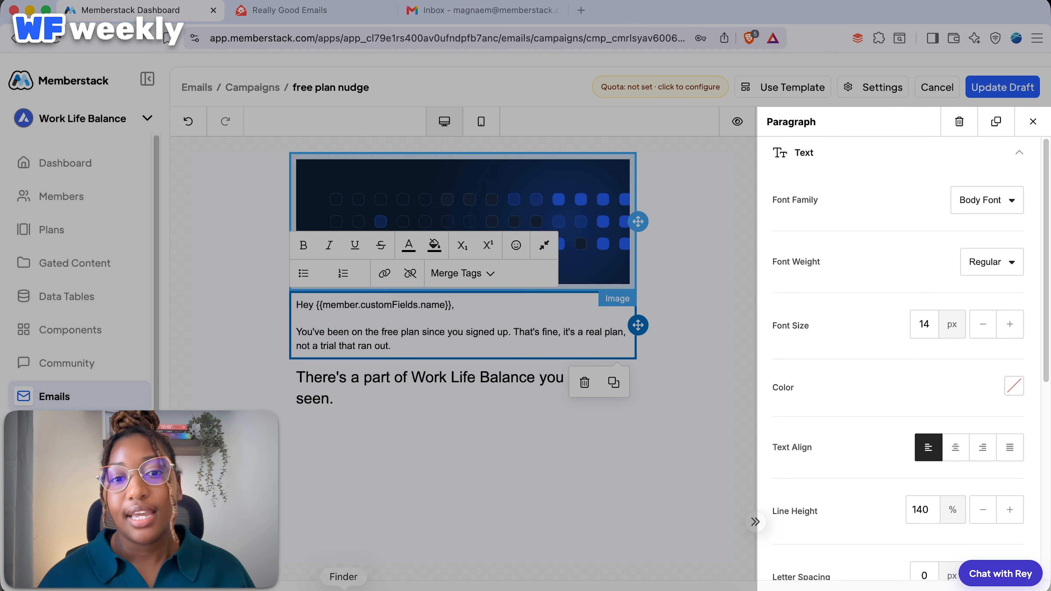
key(super+a)
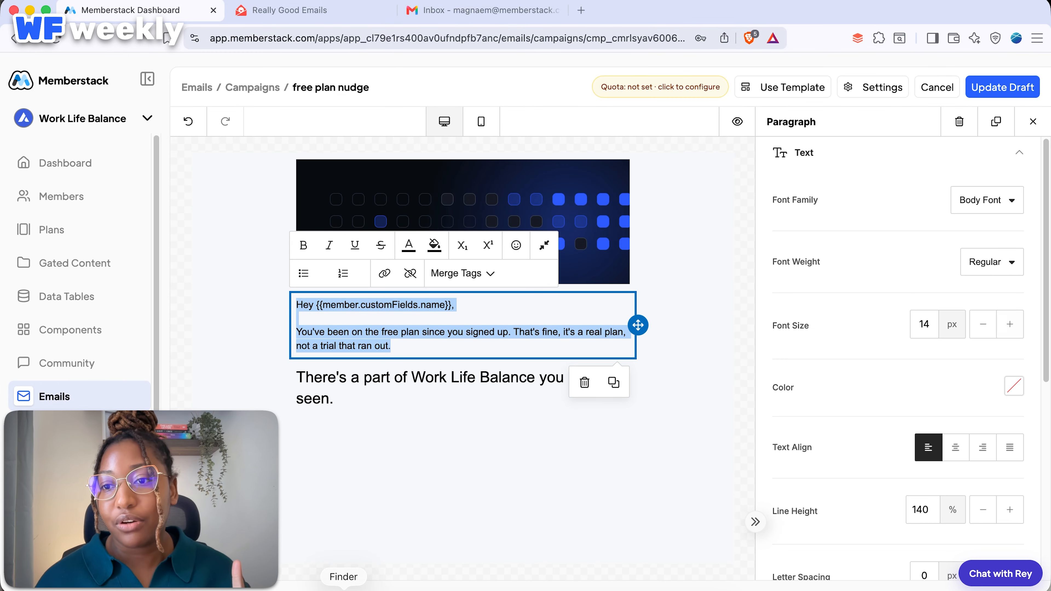
Increase the greeting paragraph text size to 16 px.
click(1010, 325)
click(1009, 324)
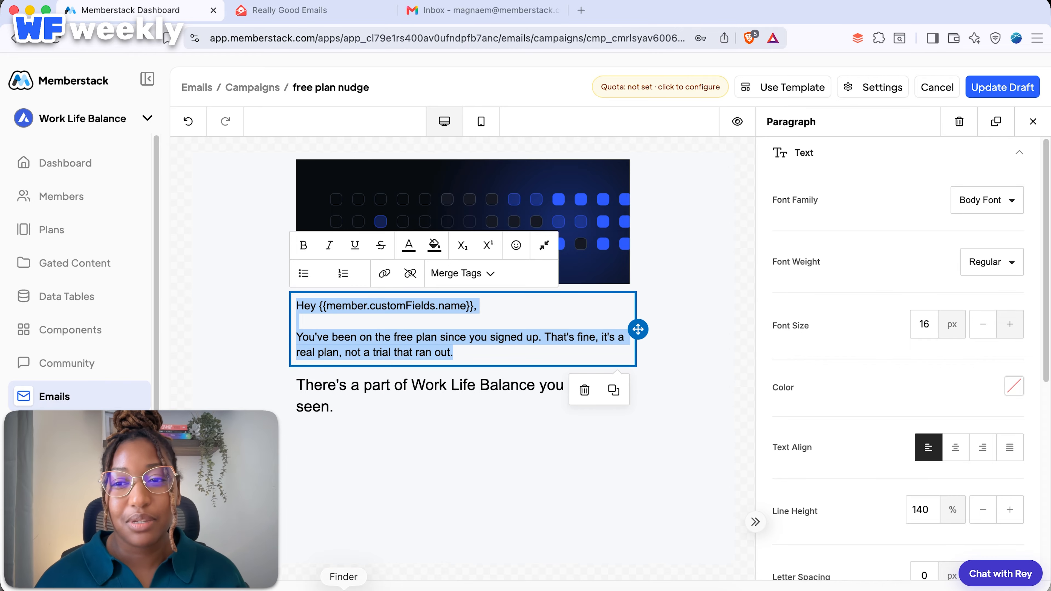
click(987, 200)
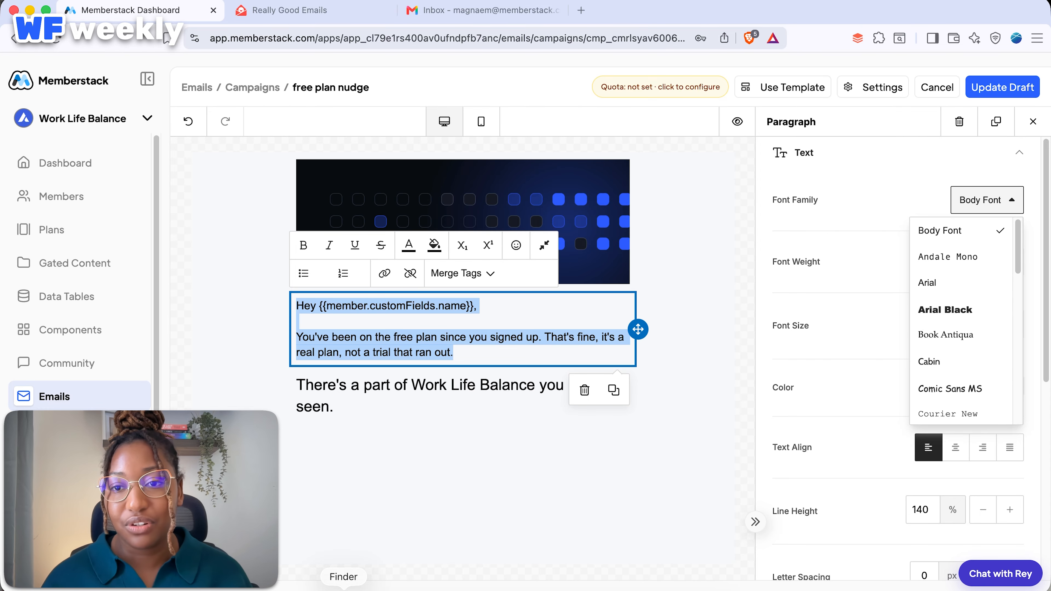
click(488, 351)
Make the heading a bold H2.
click(372, 406)
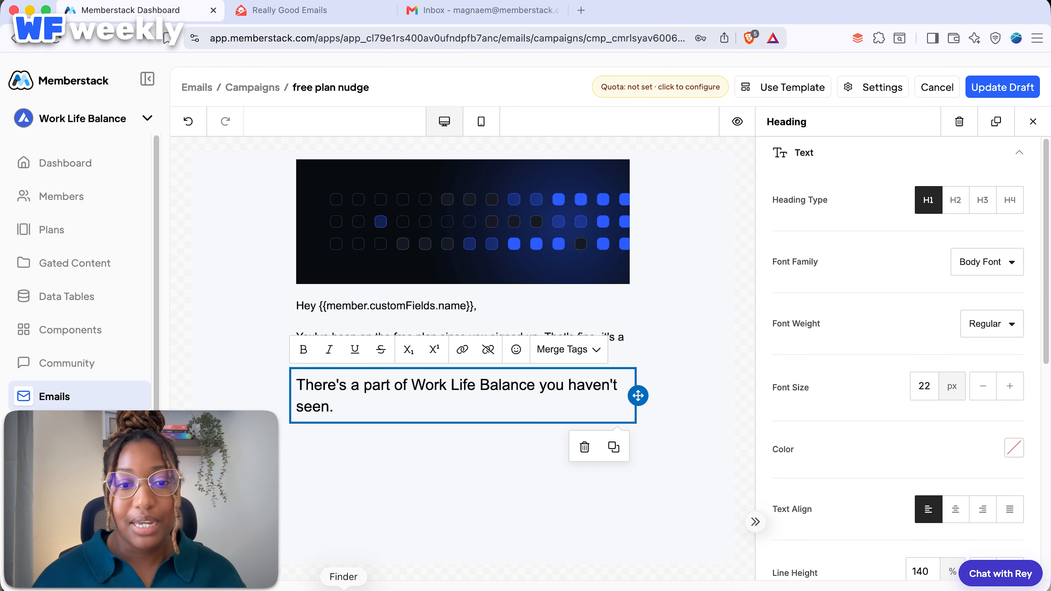
key(super+a)
click(955, 200)
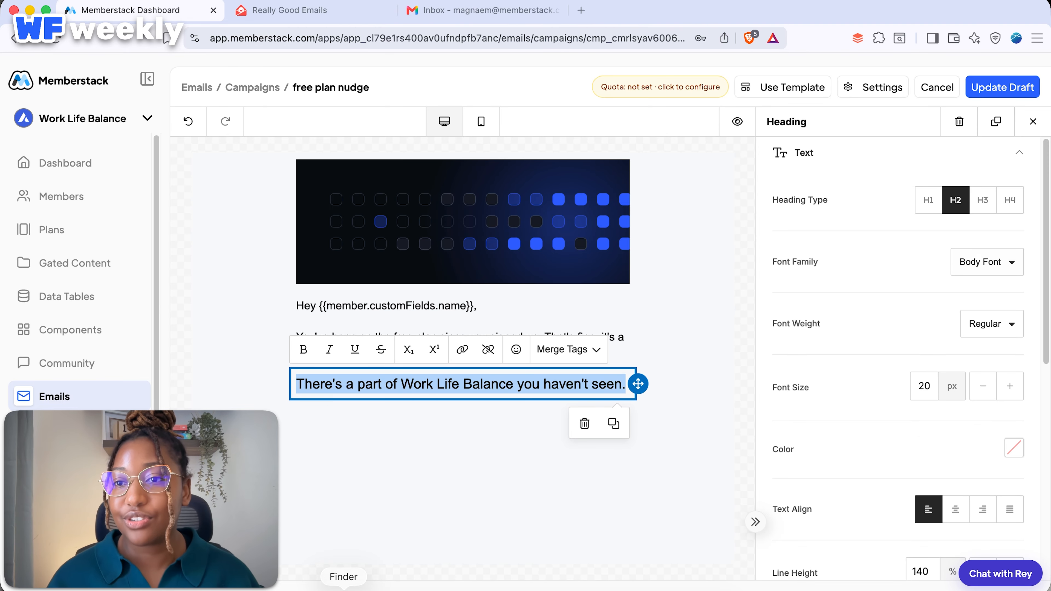
click(987, 262)
click(987, 262)
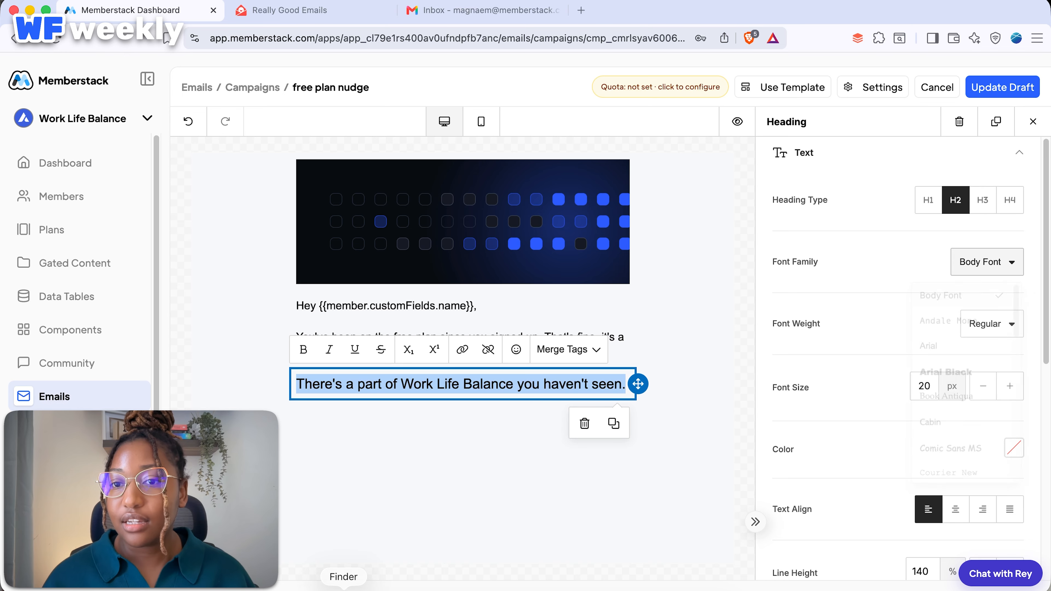
click(992, 324)
click(952, 381)
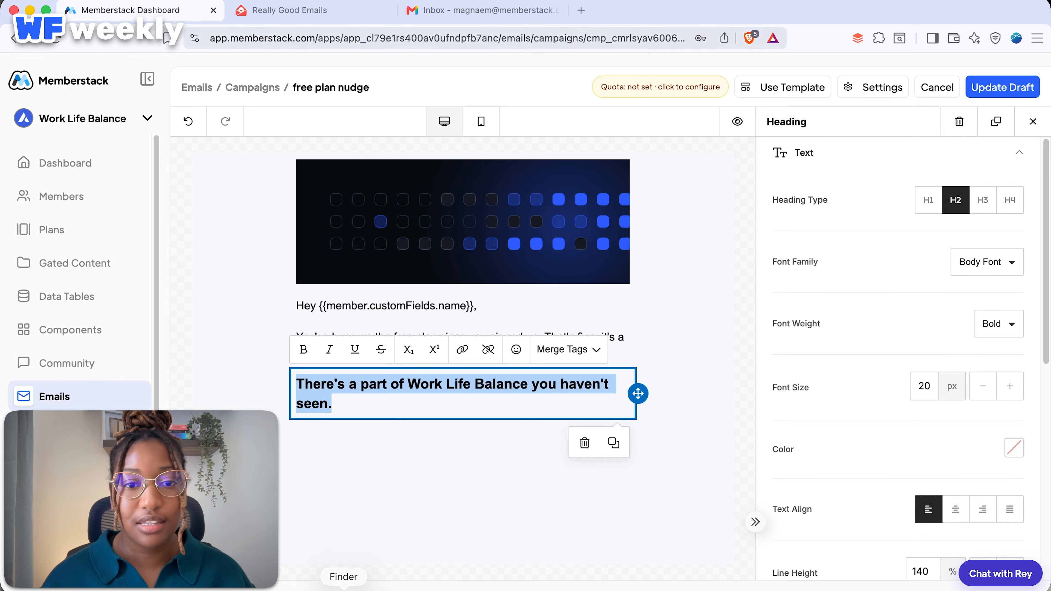
click(489, 476)
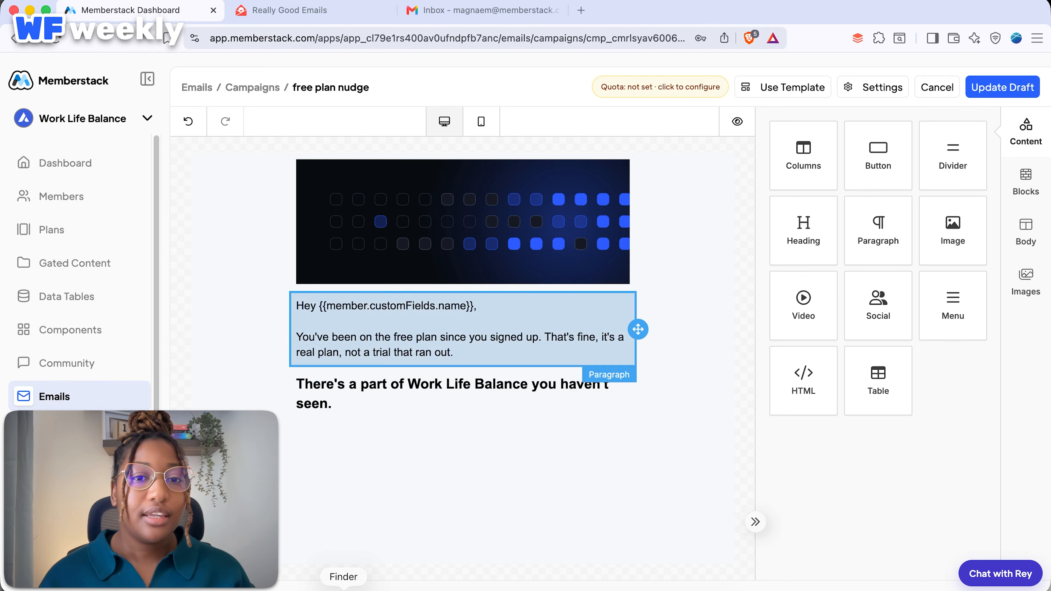
Add the paid-members paragraph with its '$12 a month' line, and a placeholder button below it.
drag(878, 232, 538, 434)
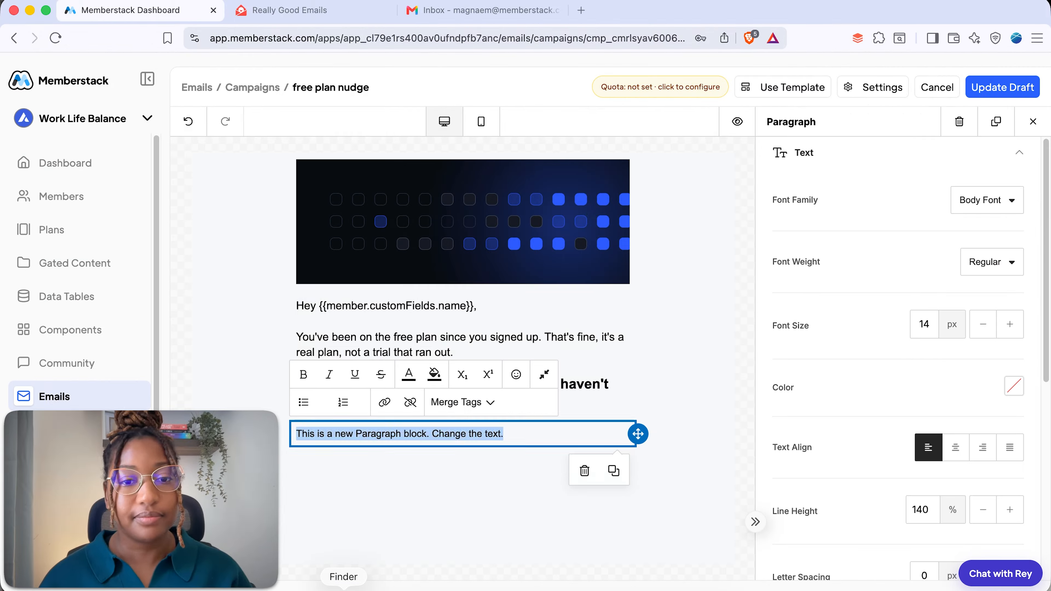
text(Paid members get the full session library, every new program the week it goes up, and downloads that work without signal. You've been seeing the first few of each.)
click(1010, 324)
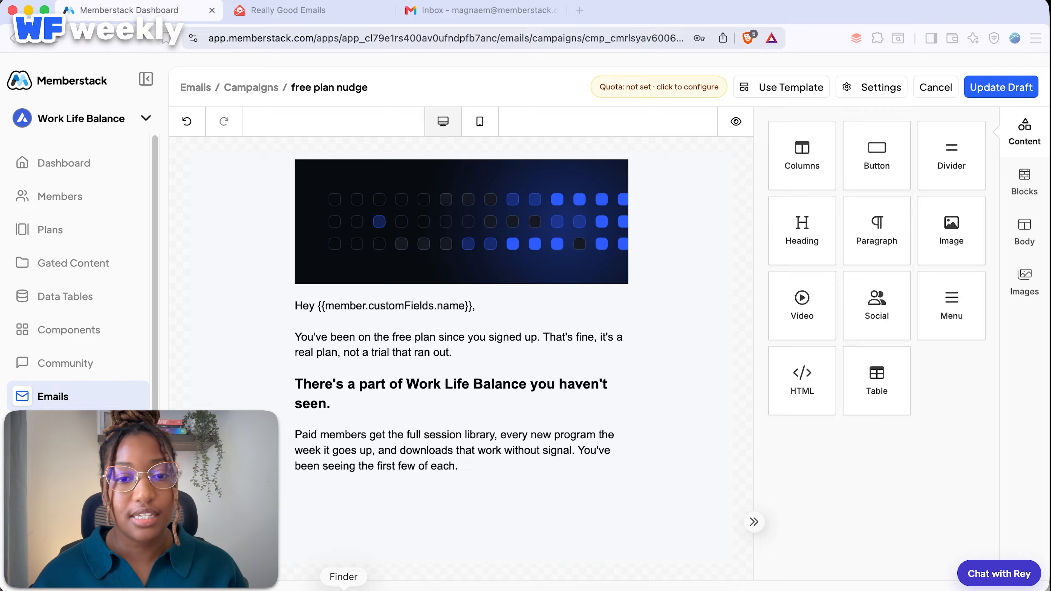
click(460, 467)
text(It's $12 a month. Cancel any time, keep your account either way.)
key(Escape)
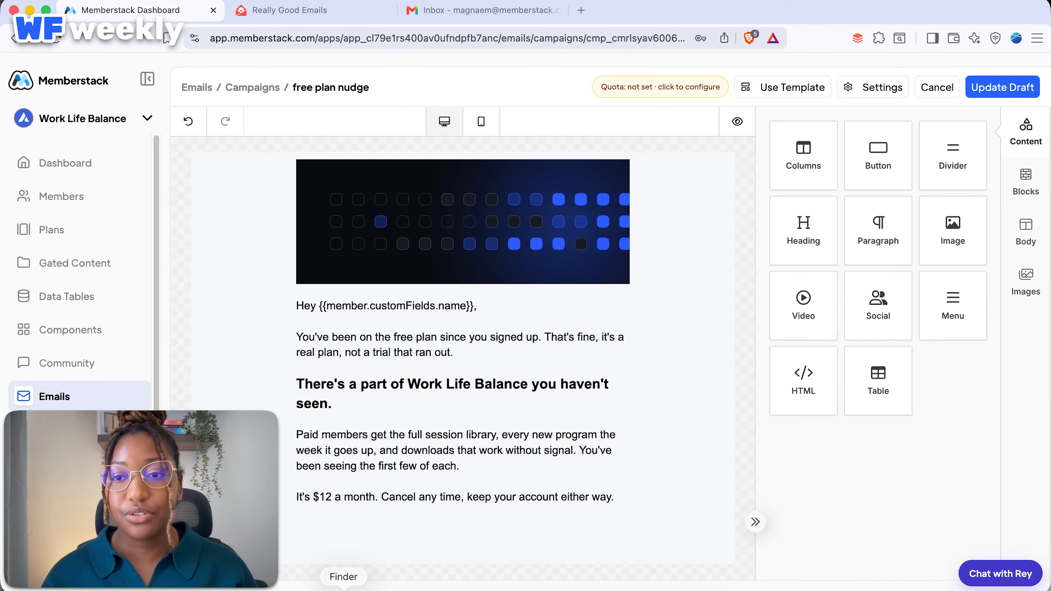
mouse_move(878, 156)
mouse_down()
mouse_move(756, 305)
mouse_move(428, 538)
mouse_move(430, 524)
mouse_up()
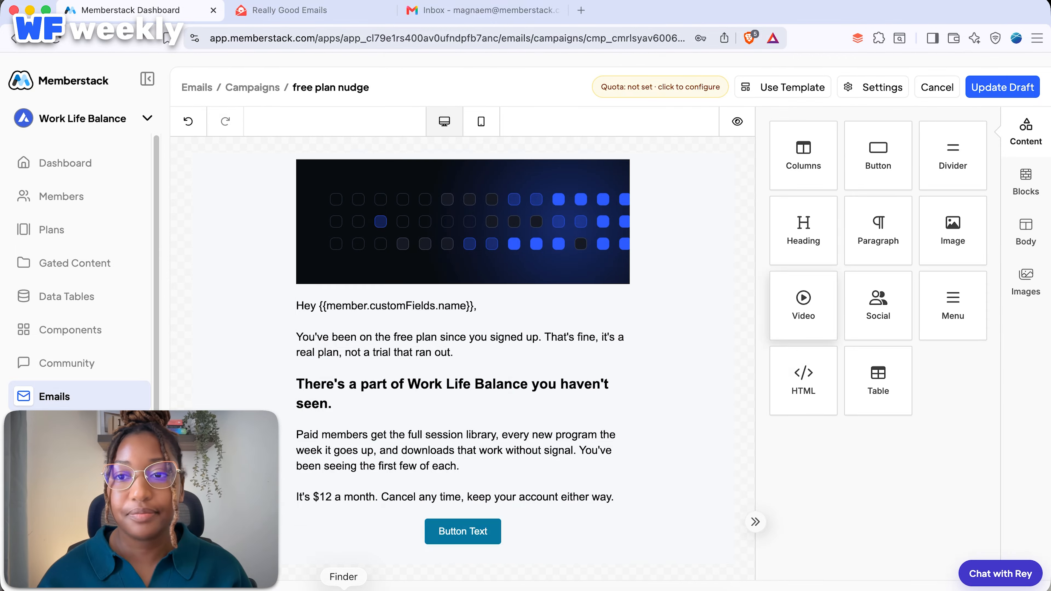
click(459, 522)
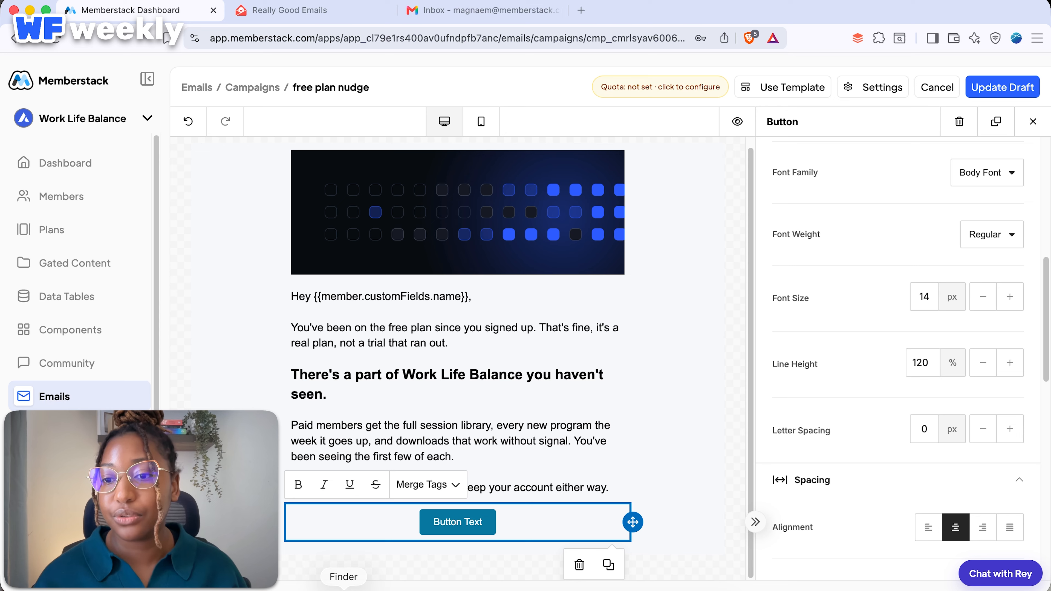
Left-align the black 'See what's included' button and add a paragraph block beneath it.
scroll(898, 358, down, 3)
click(928, 412)
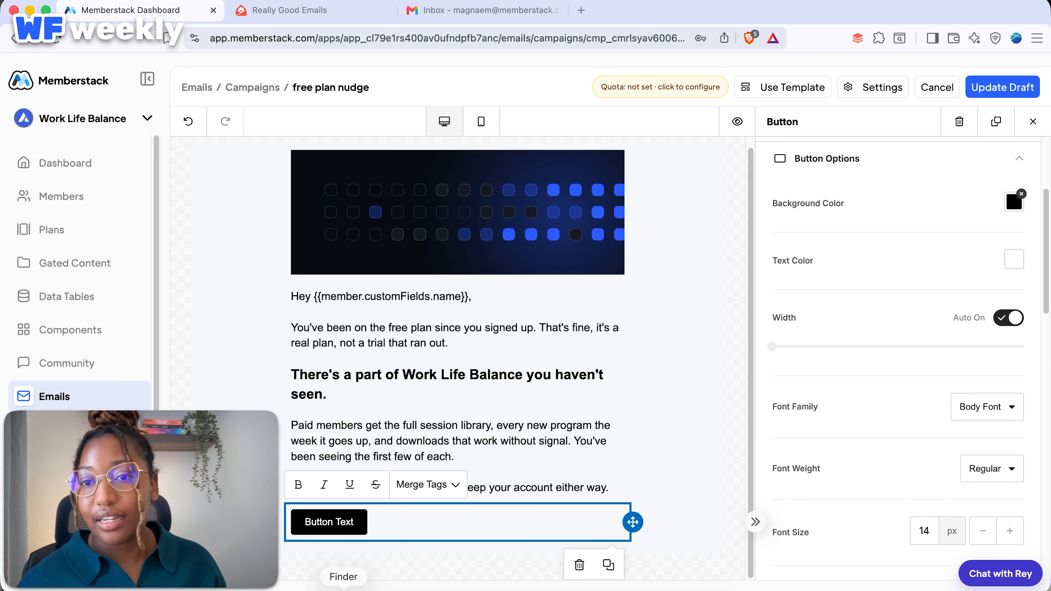
scroll(898, 361, down, 8)
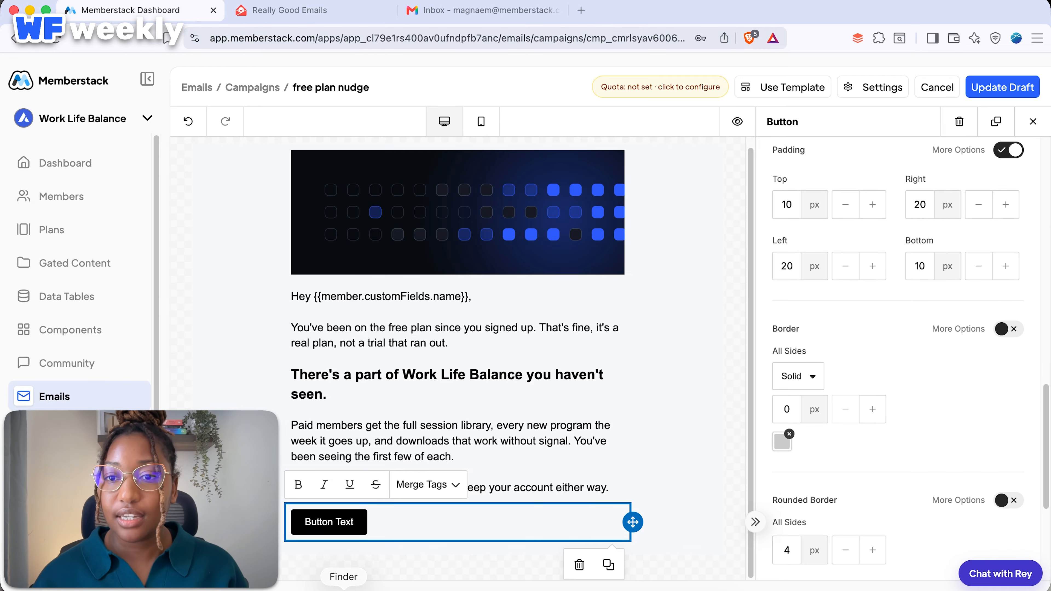
scroll(898, 360, down, 6)
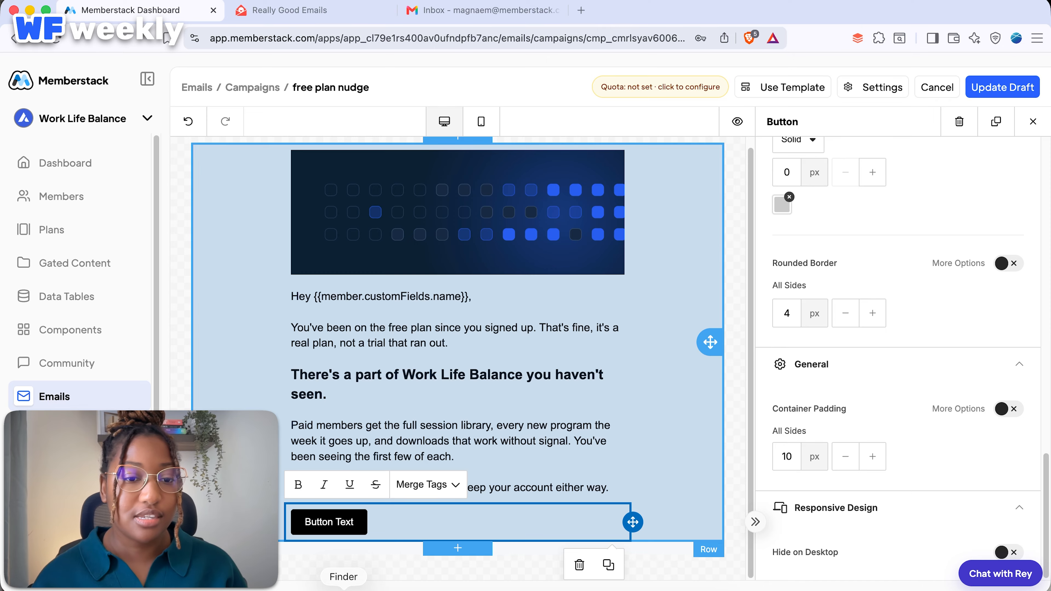
triple_click(329, 522)
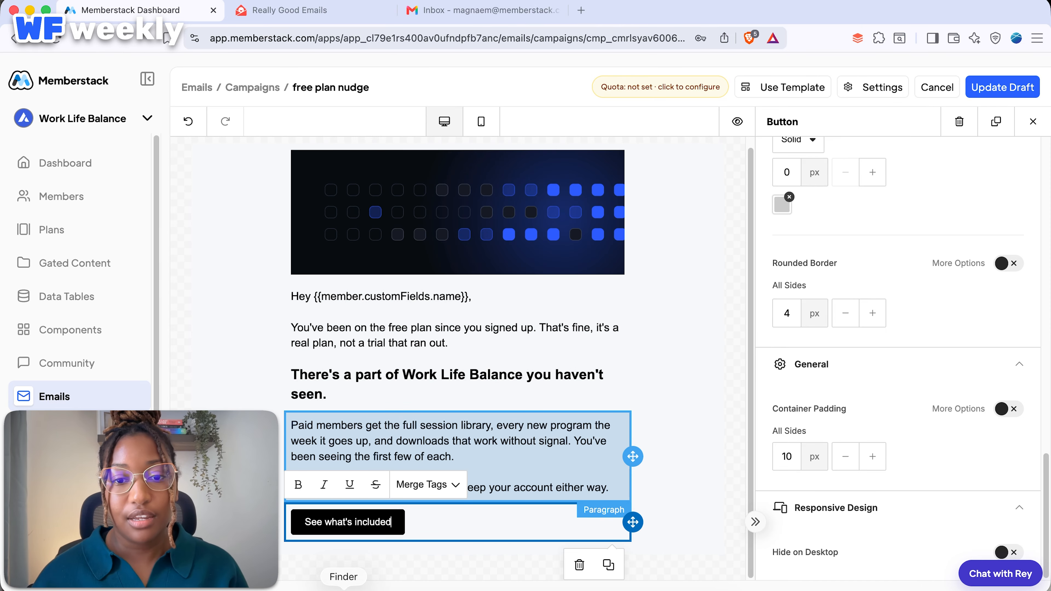
click(678, 397)
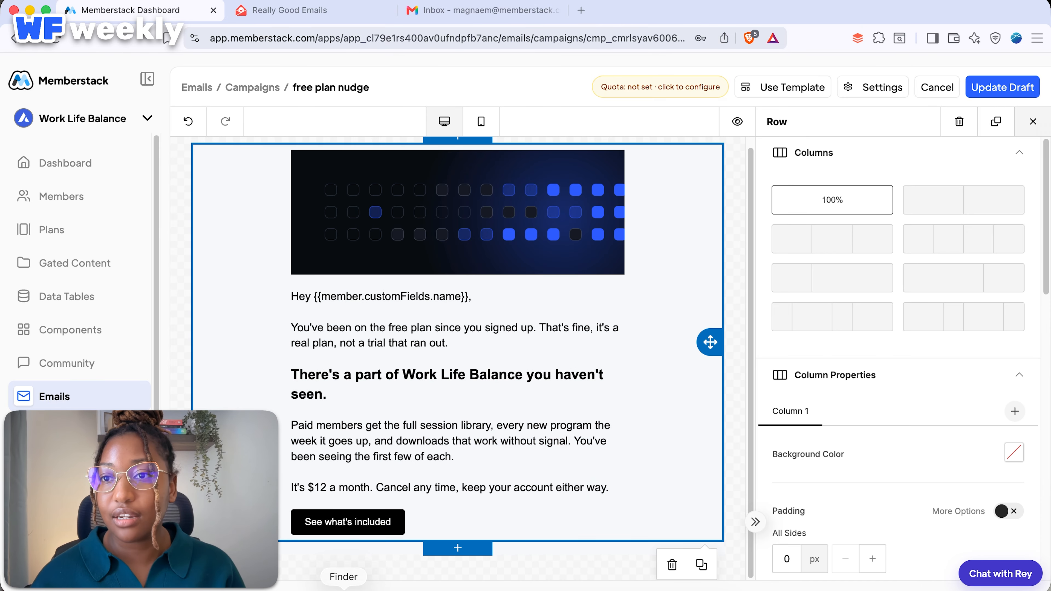
click(1033, 122)
drag(878, 230, 455, 551)
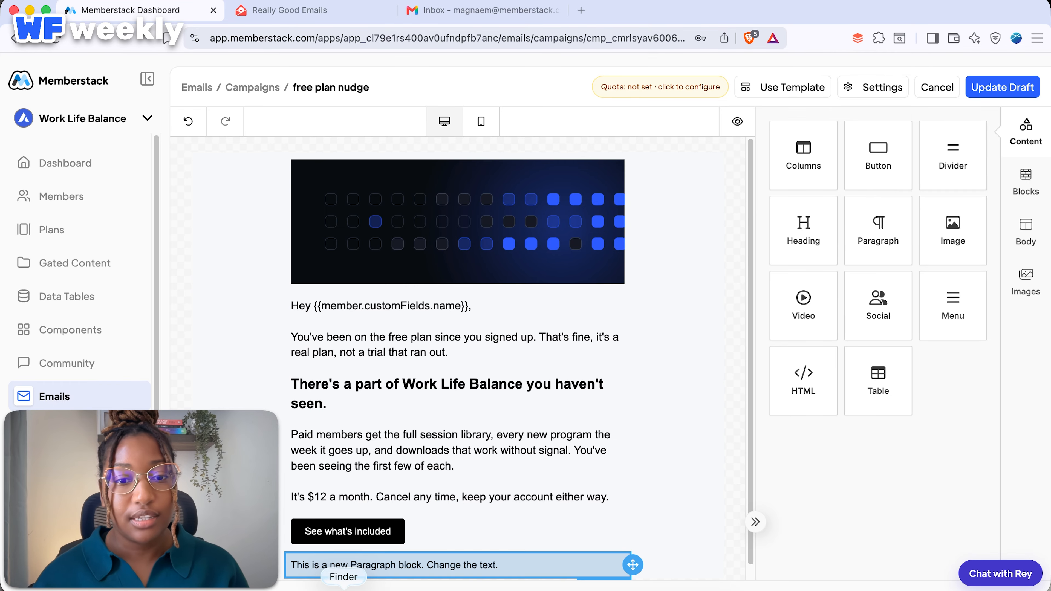
Paste the 'If the free plan is doing the job…' sign-off sentence, coloured grey and enlarged.
click(455, 551)
key(super+a)
text(If the free plan is doing the job, ignore this. Nothing's changing on your end.)
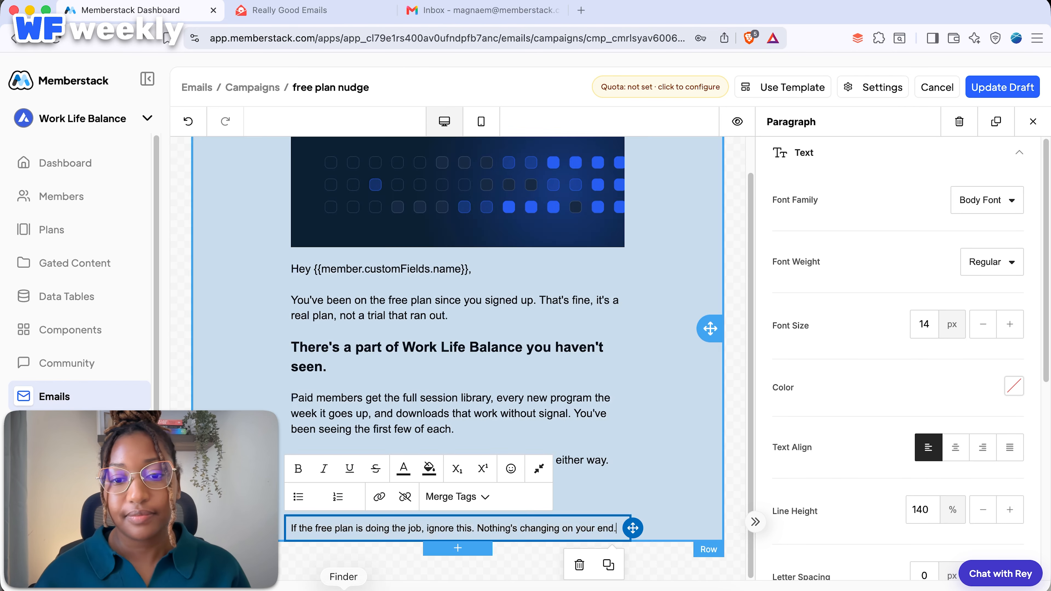
key(super+a)
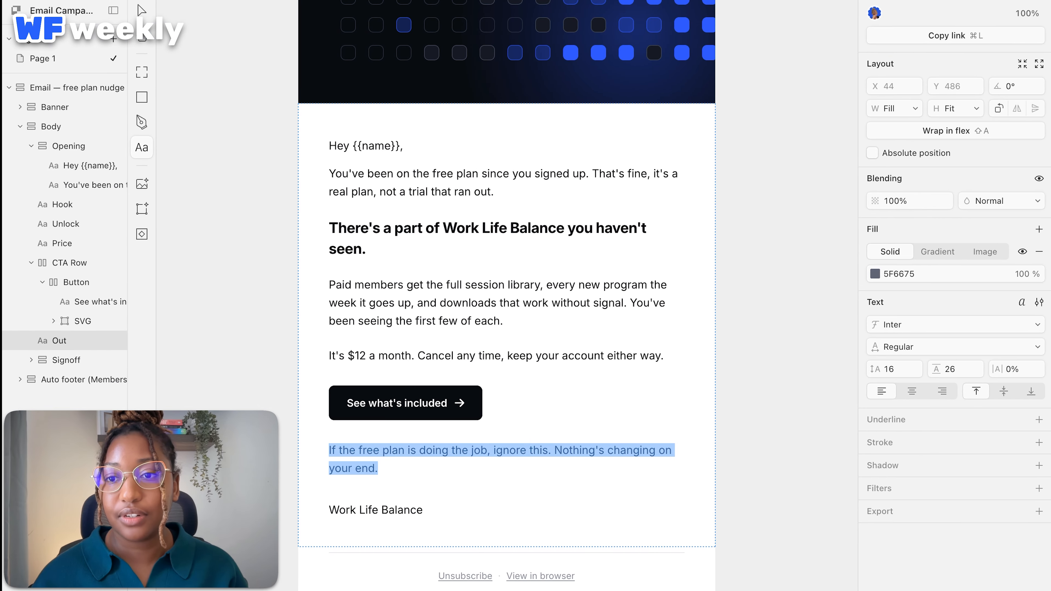
click(899, 274)
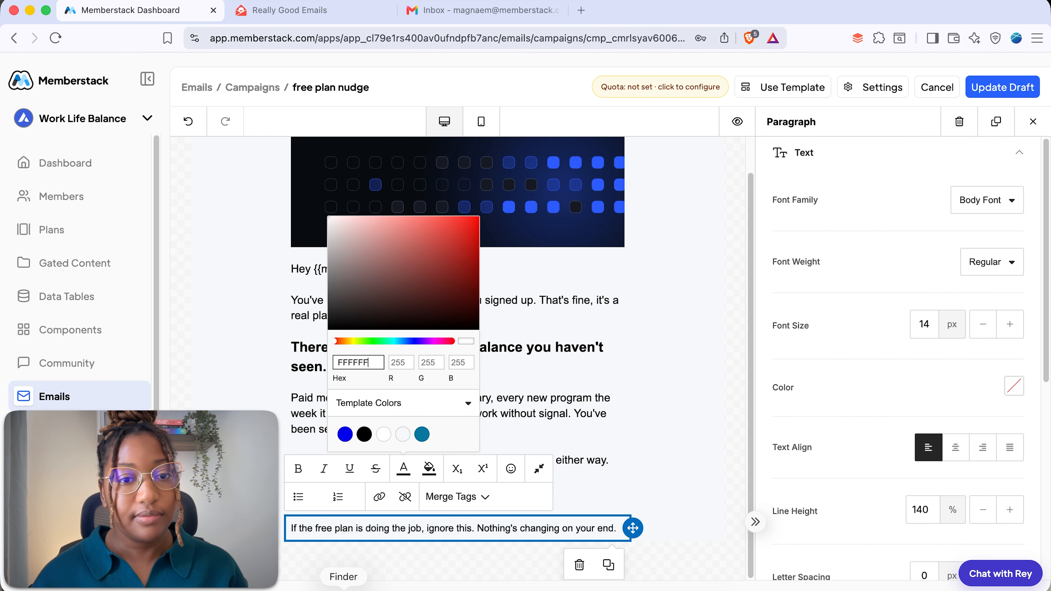
key(super+a)
text(#5F6675)
click(1010, 324)
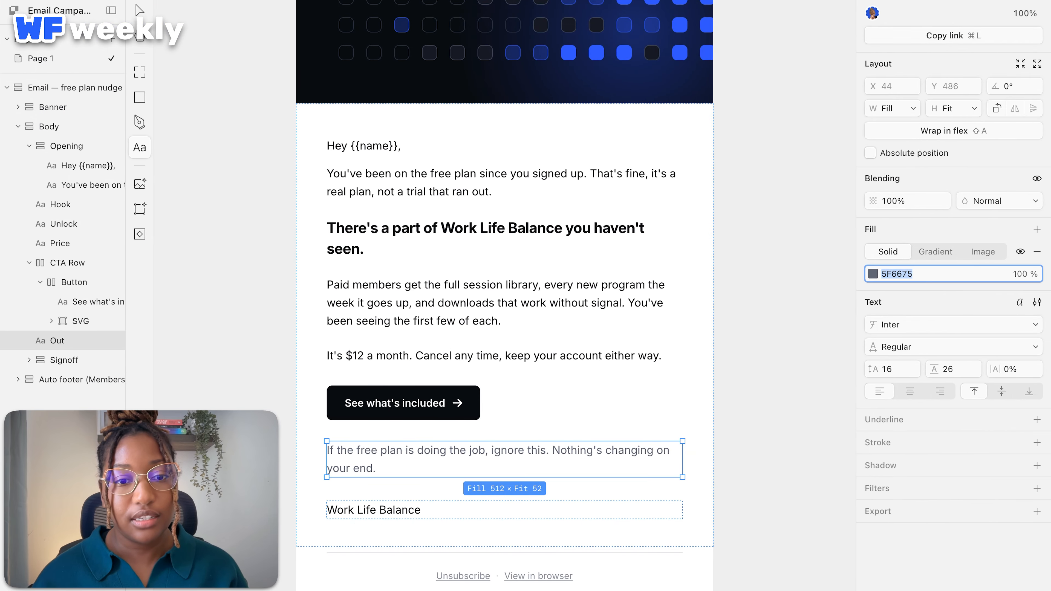
Add a black 'Work Life Balance' signature line below the sentence and finish editing.
click(420, 511)
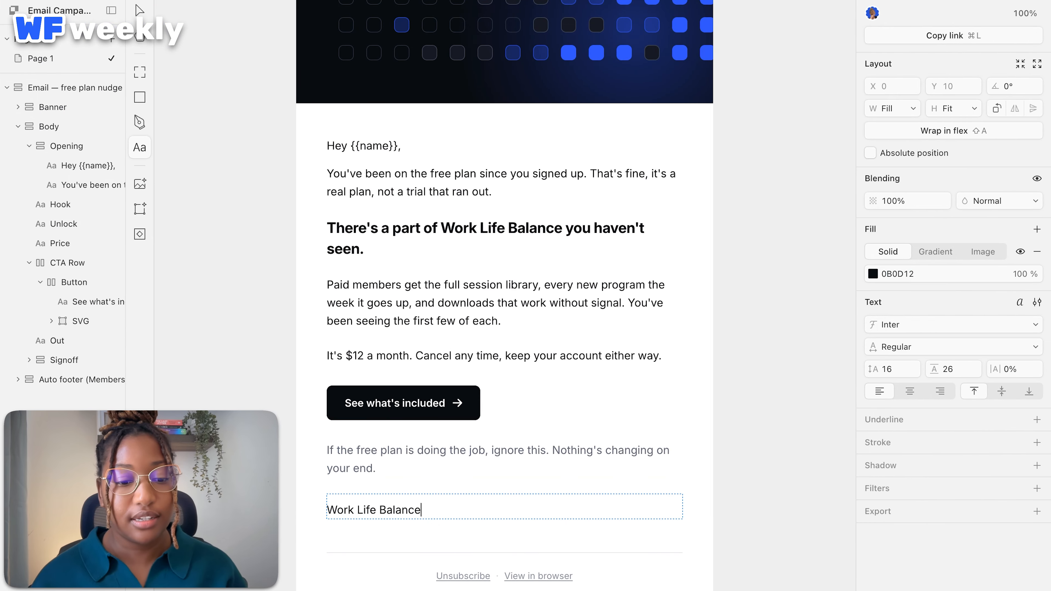
key(super+a)
key(super+c)
key(ctrl+Left)
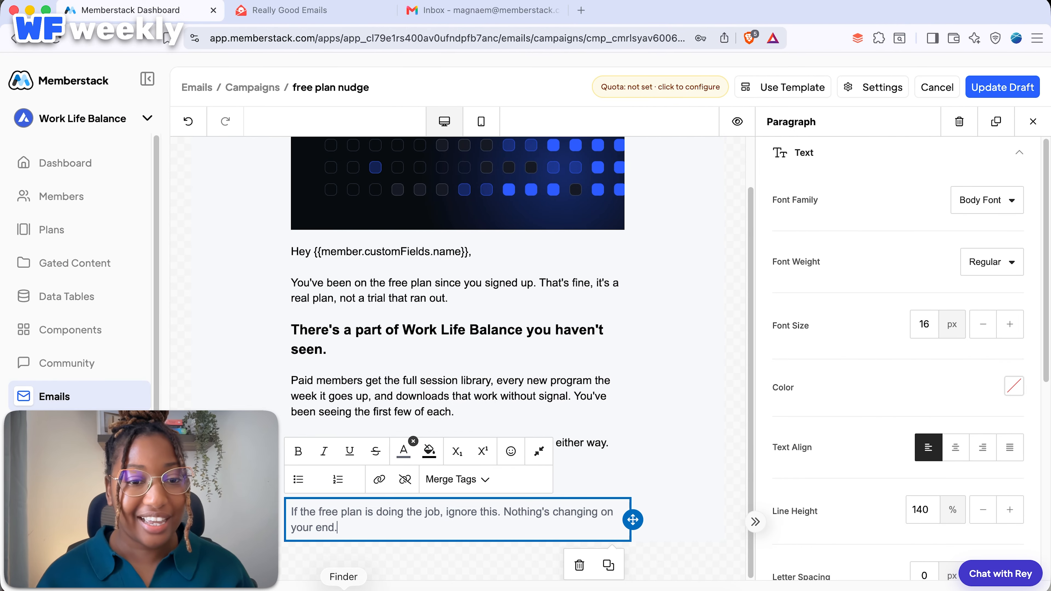
key(Return)
key(super+v)
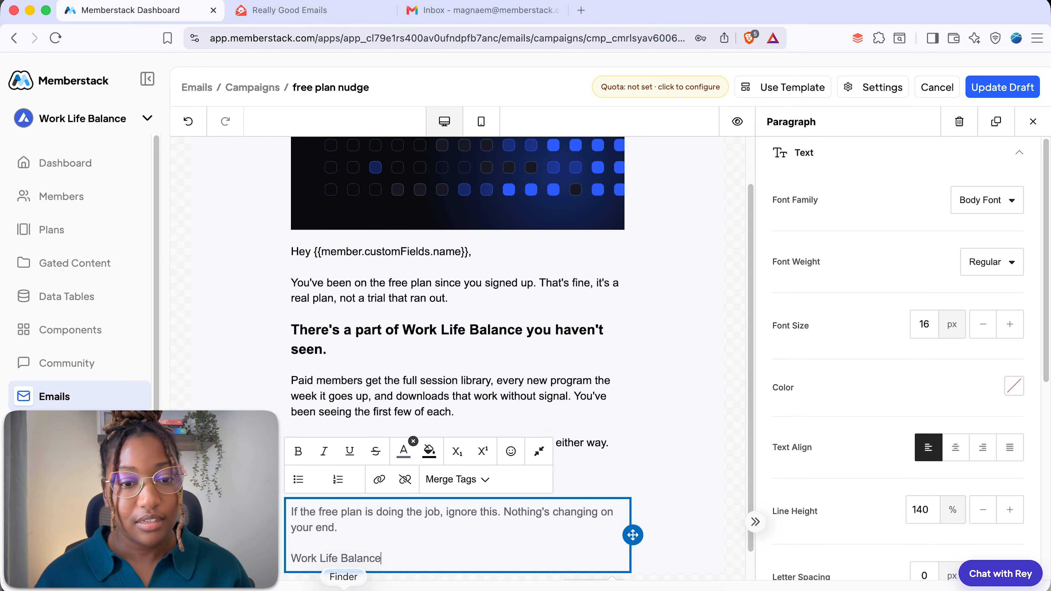
key(shift+super+Left)
click(404, 452)
click(364, 417)
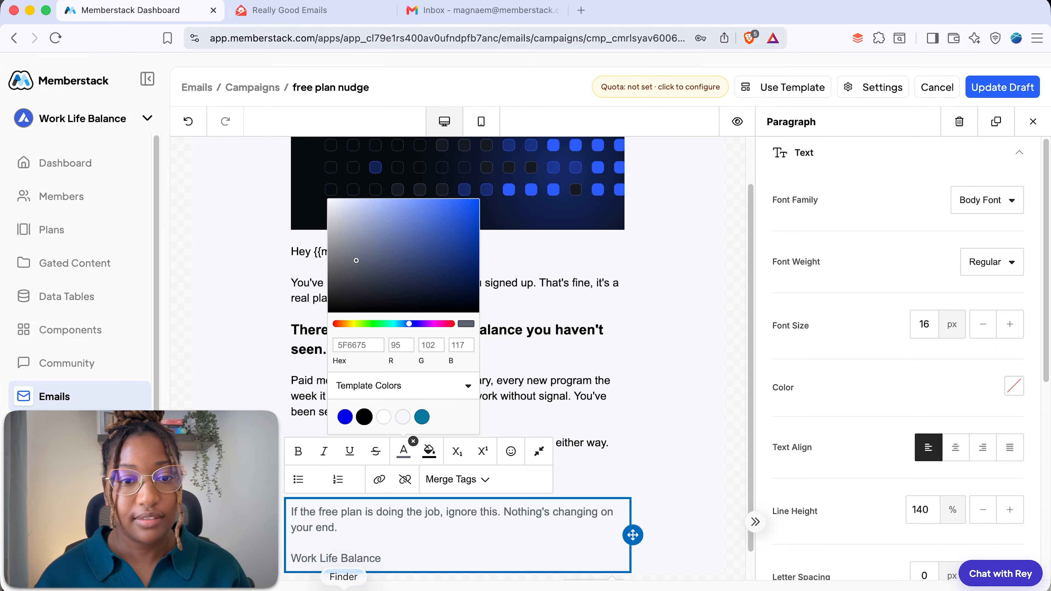
click(488, 414)
scroll(671, 331, up, 2)
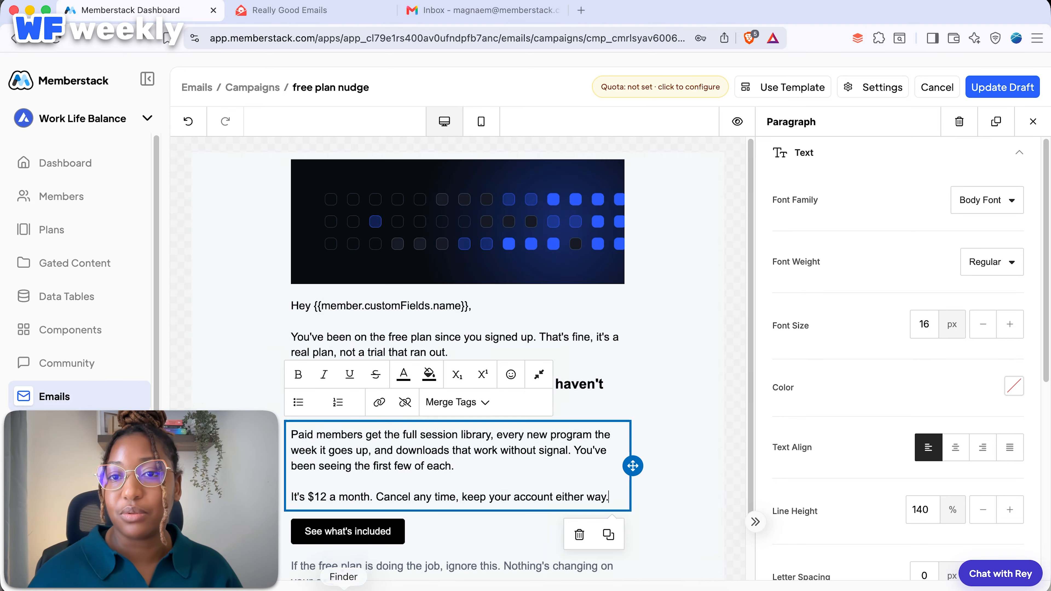
click(734, 256)
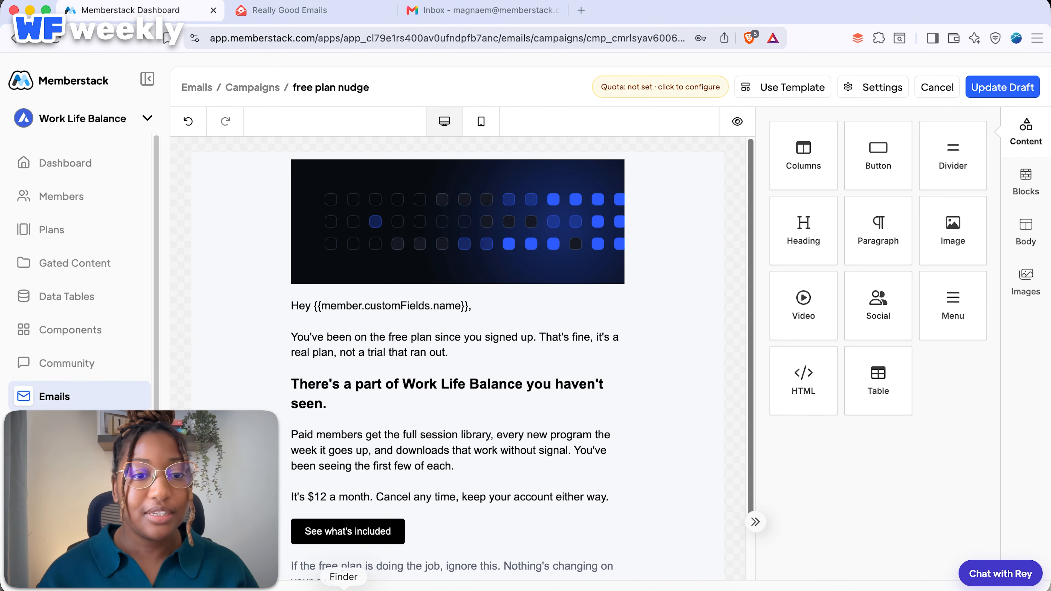
Compare the email against the Paper design, then save it with Update Draft.
key(ctrl+Right)
scroll(505, 302, up, 5)
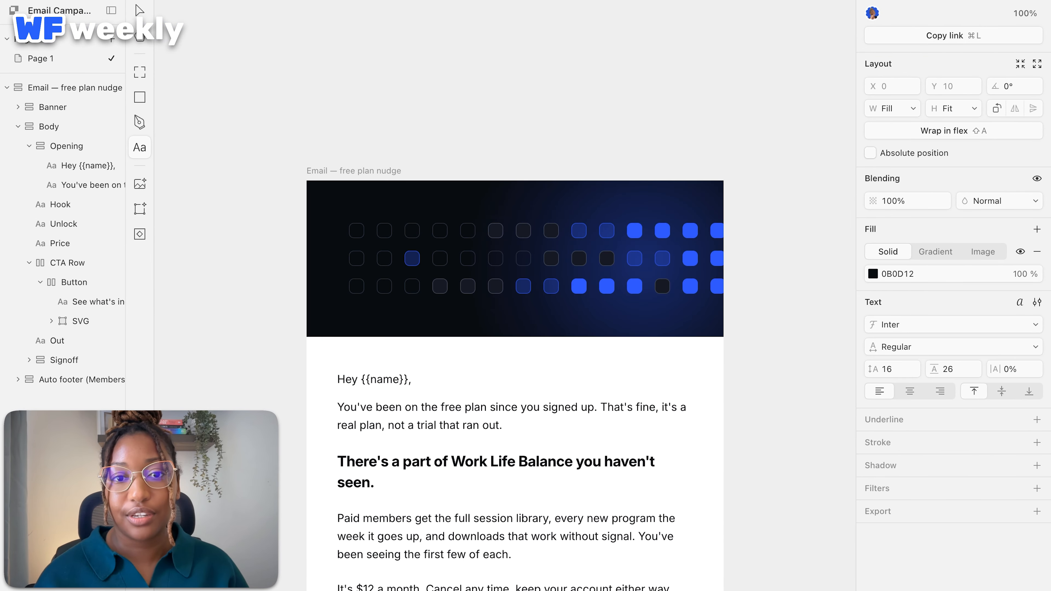
scroll(505, 302, down, 1)
key(ctrl+Left)
scroll(457, 331, down, 2)
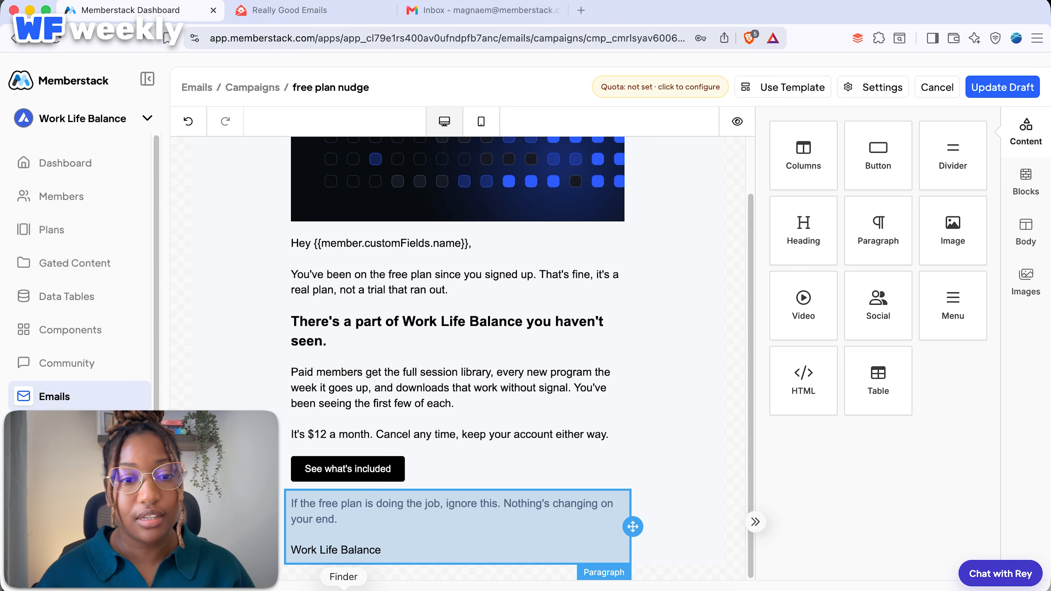
scroll(457, 360, up, 3)
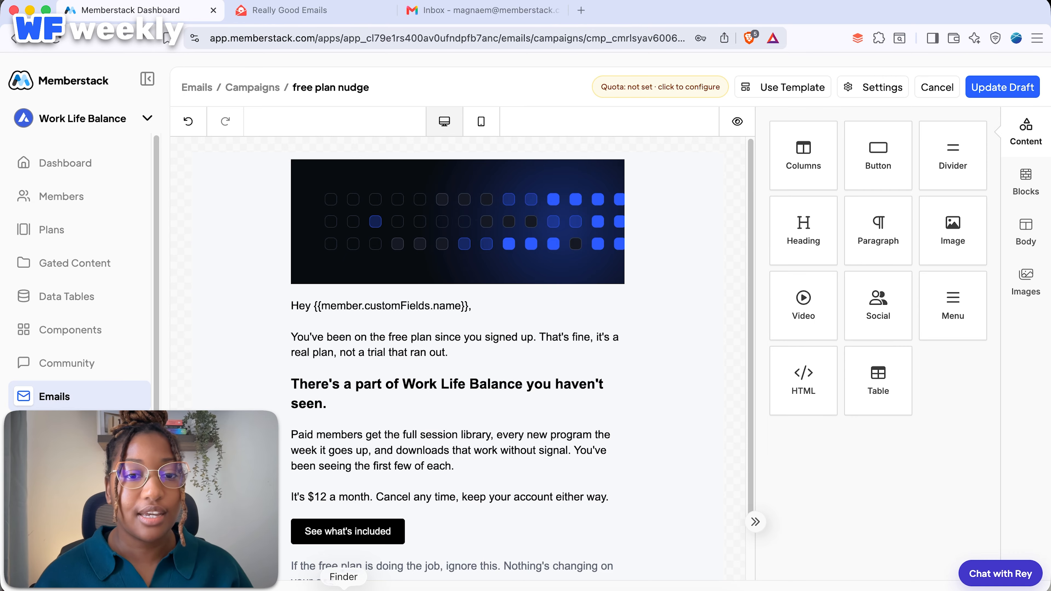
click(1002, 87)
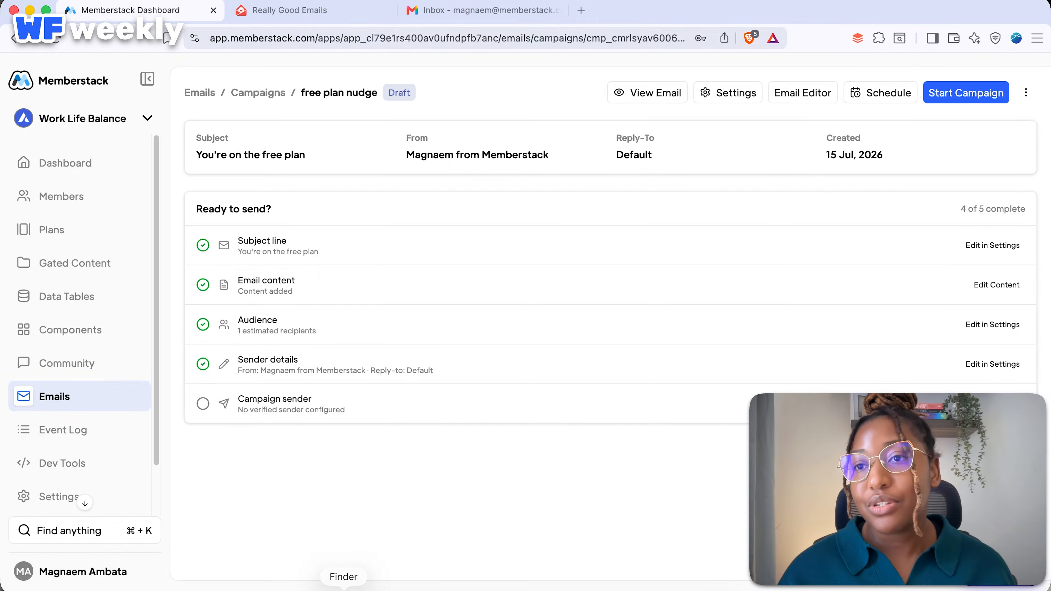
Send a test of 'free plan nudge' to your own email address, then switch to Gmail.
click(1025, 92)
click(1002, 121)
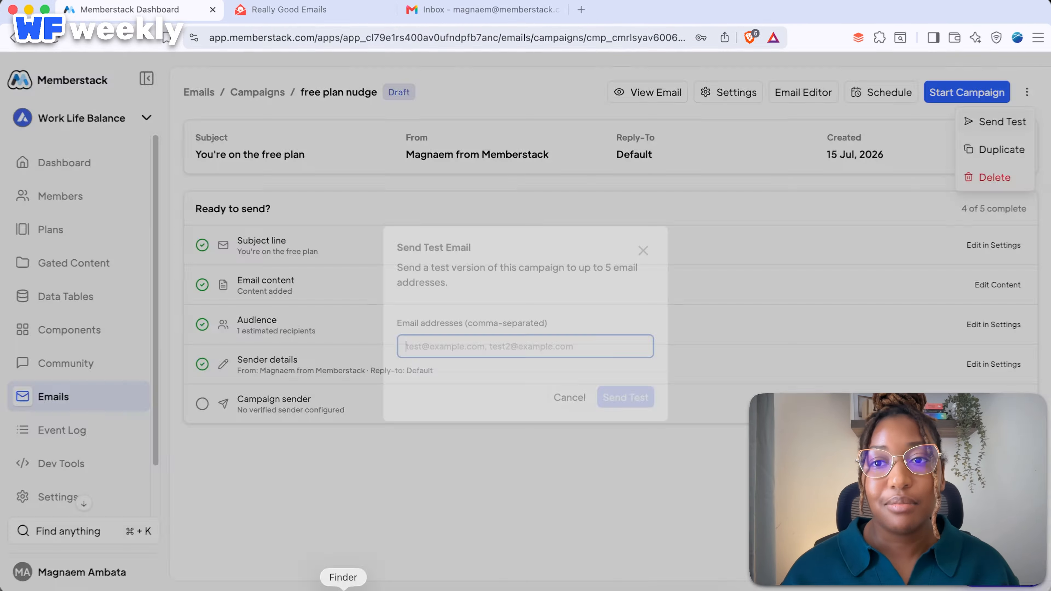
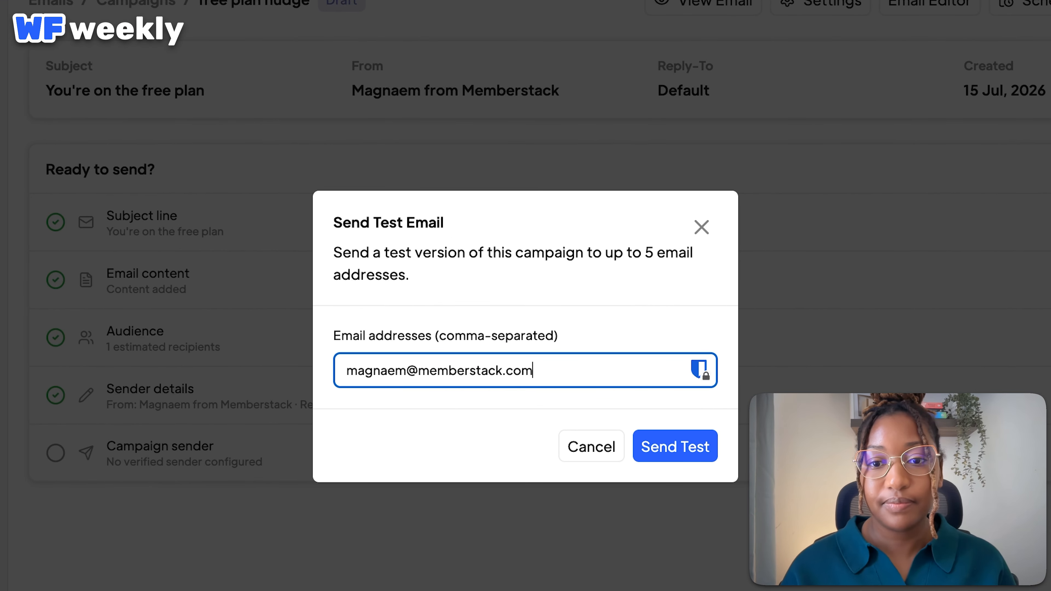
key(Return)
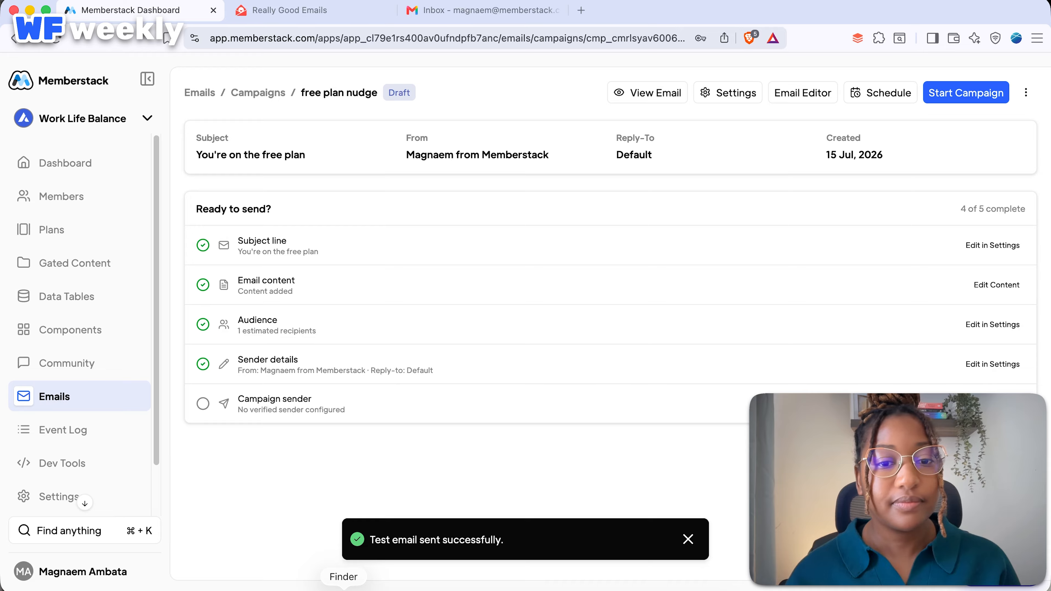
click(483, 11)
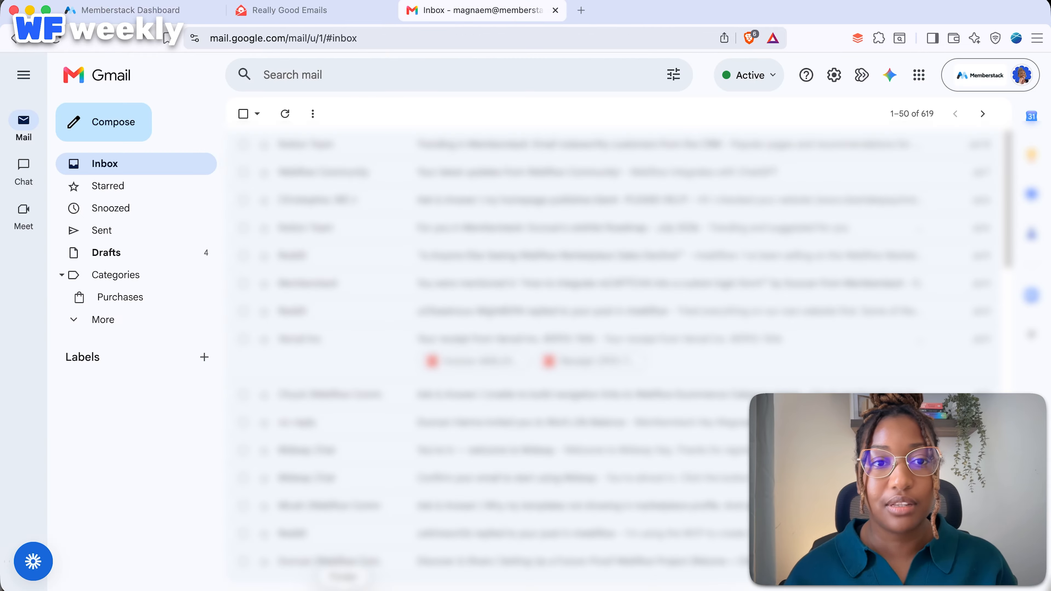
Open and scroll through the '[TEST] You're on the free plan' email, then return to Memberstack.
click(285, 114)
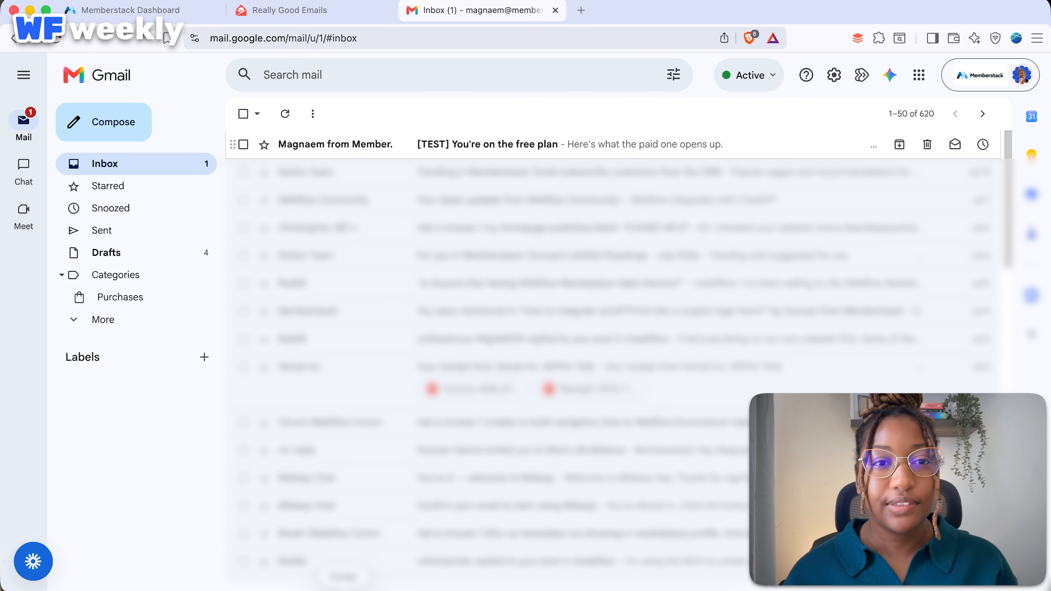
click(289, 143)
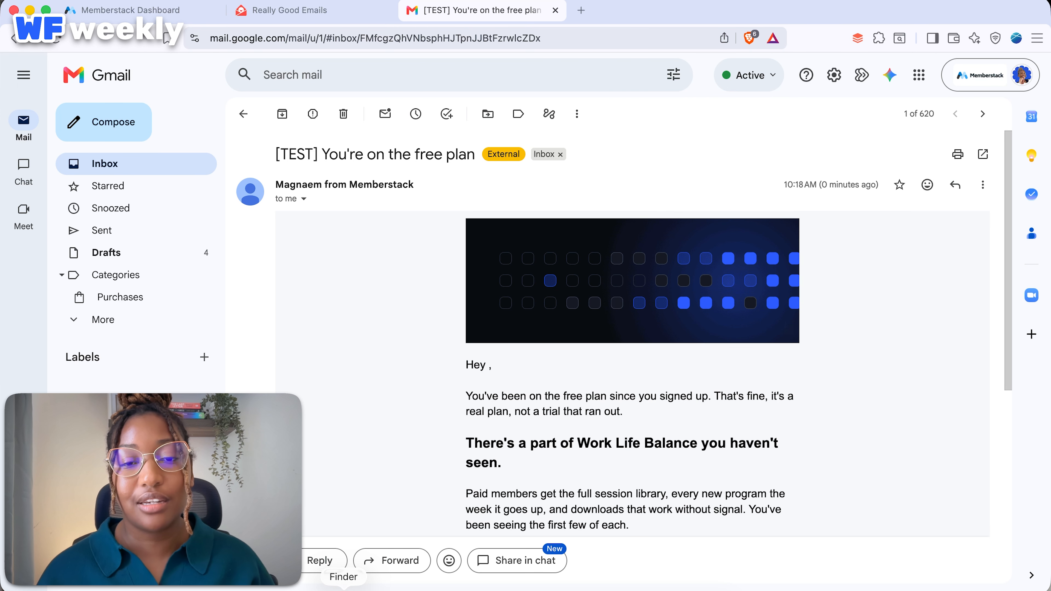
scroll(632, 373, down, 5)
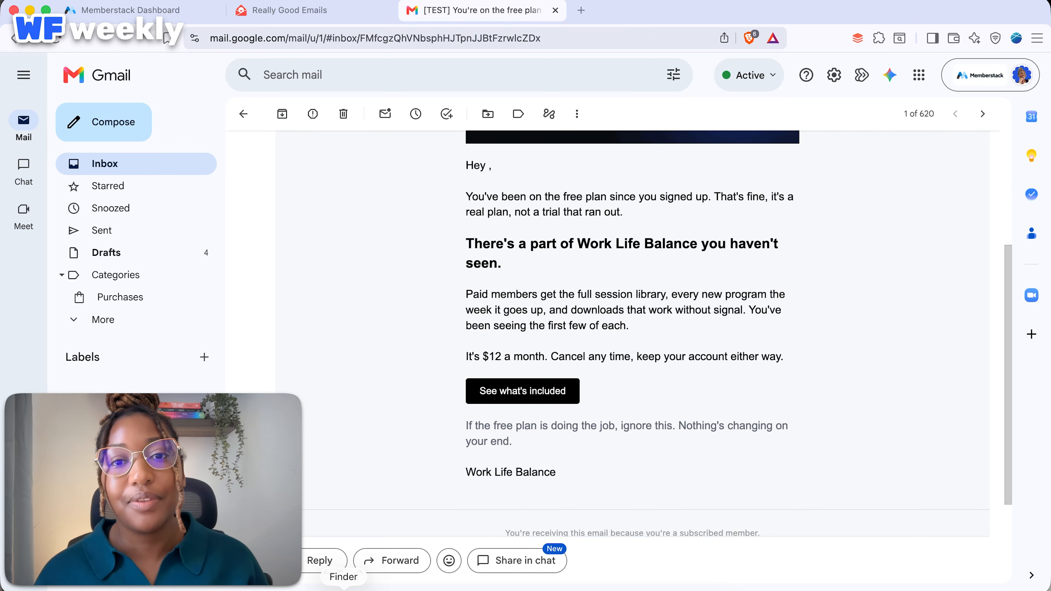
scroll(633, 373, up, 3)
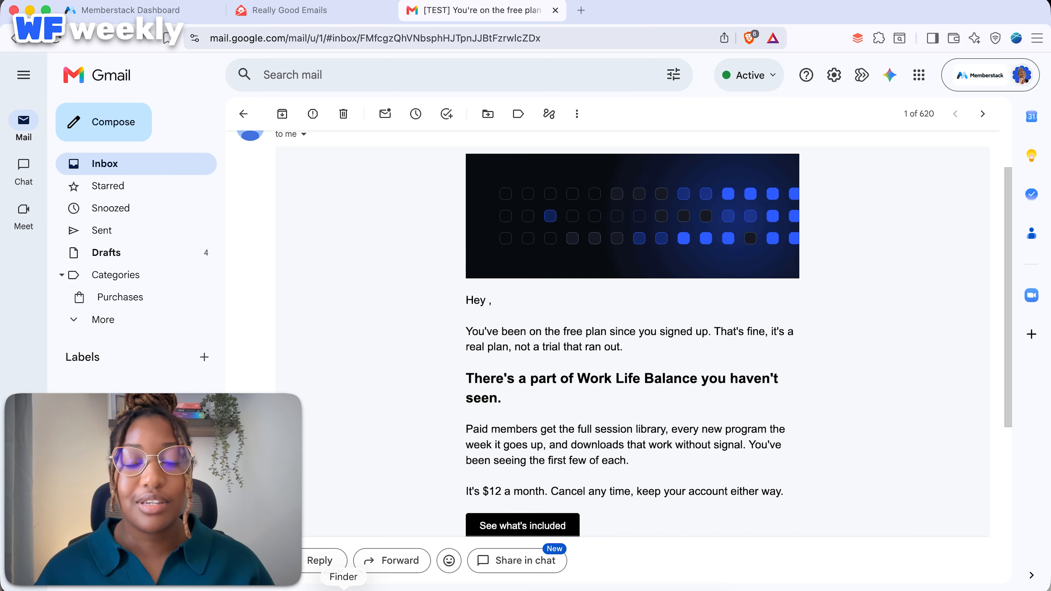
scroll(632, 373, down, 3)
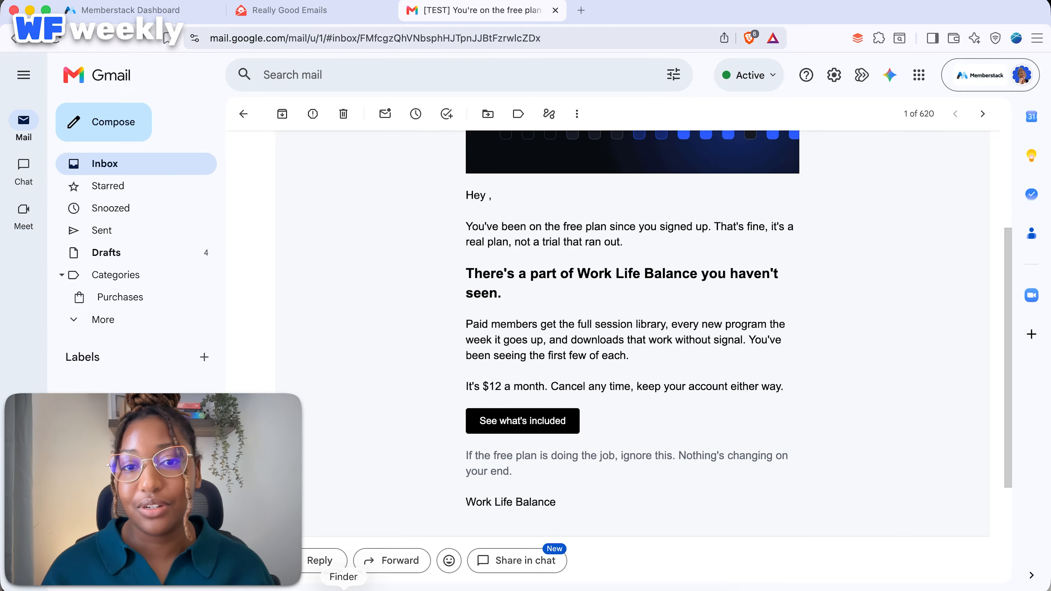
scroll(632, 373, down, 5)
scroll(633, 372, up, 10)
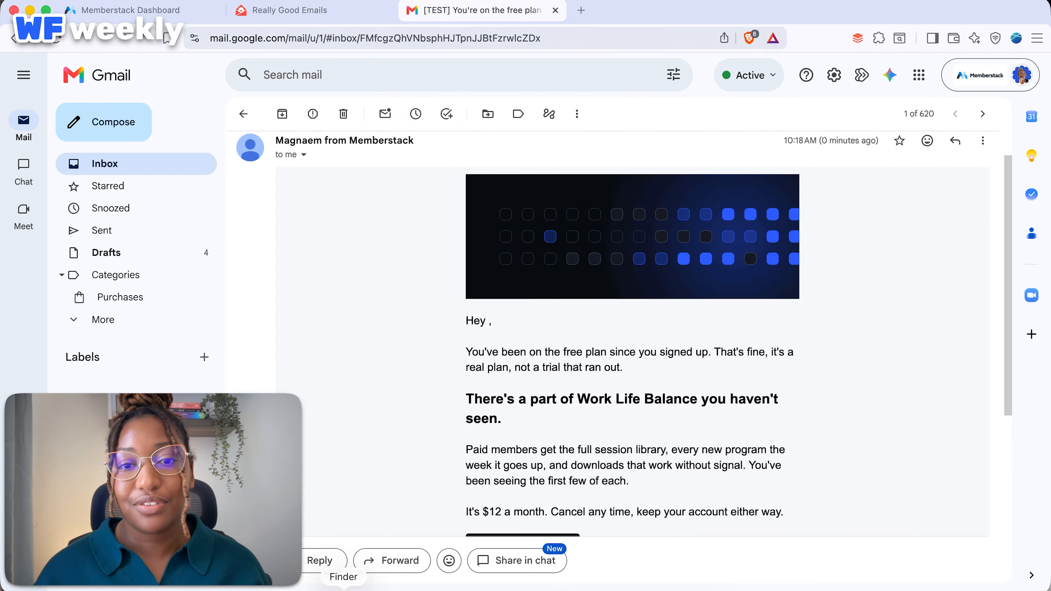
scroll(625, 335, up, 2)
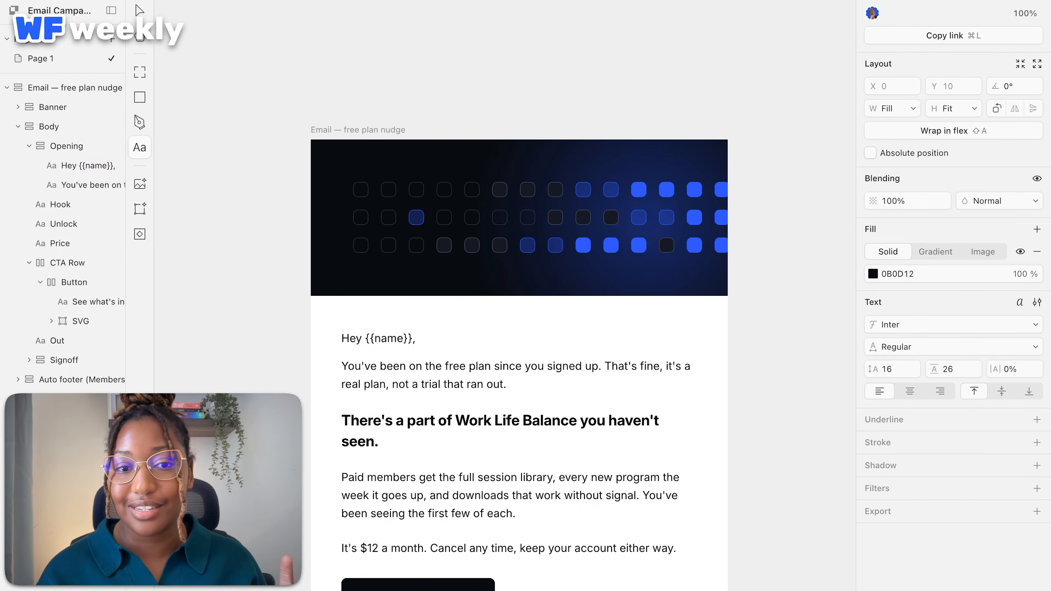
key(ctrl+Left)
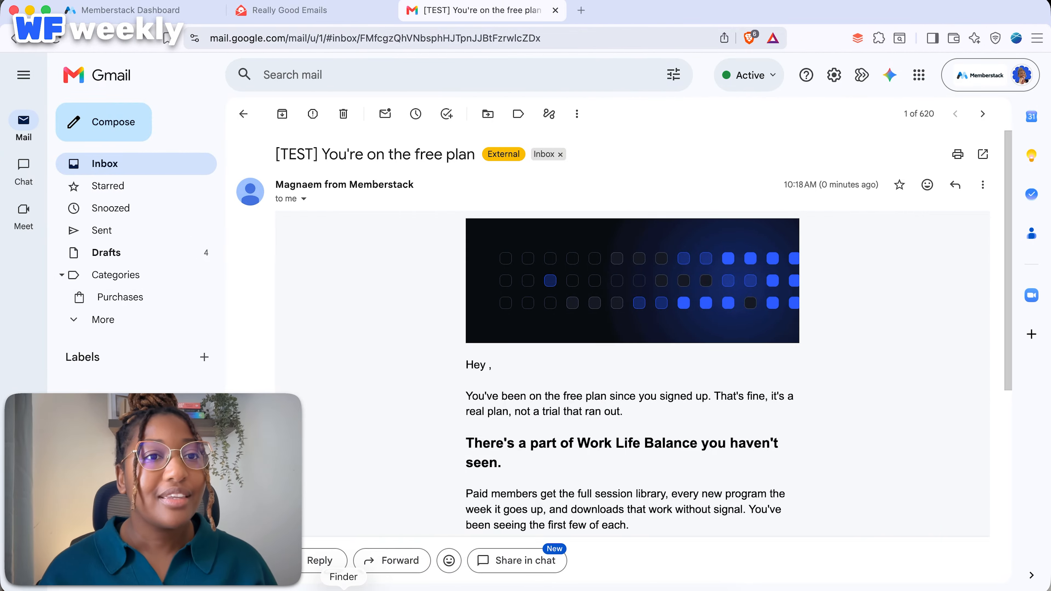
click(131, 11)
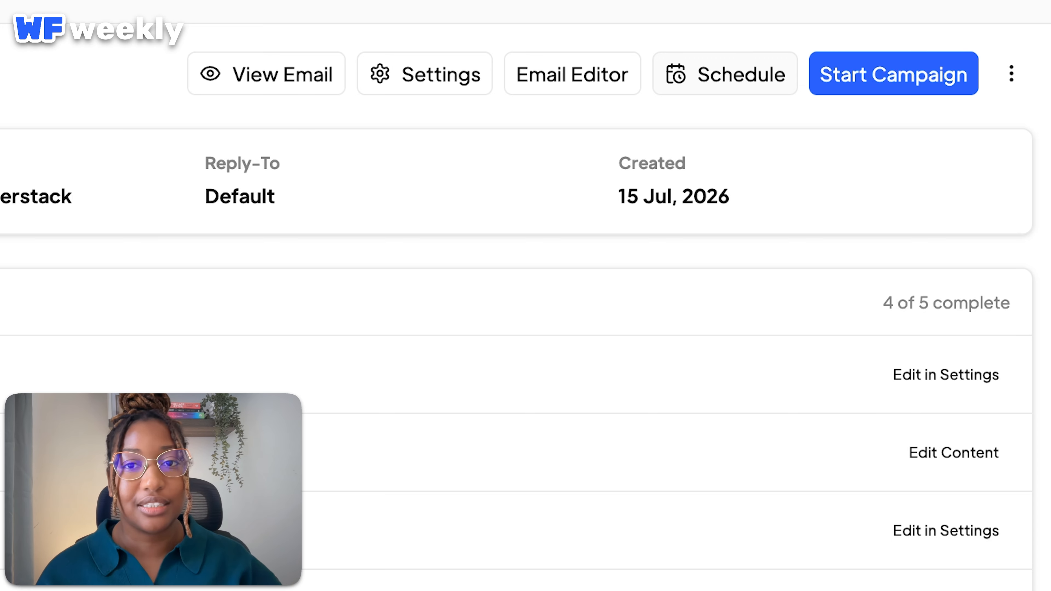
Scroll through the campaign's email preview, then move to the Really Good Emails site.
click(266, 74)
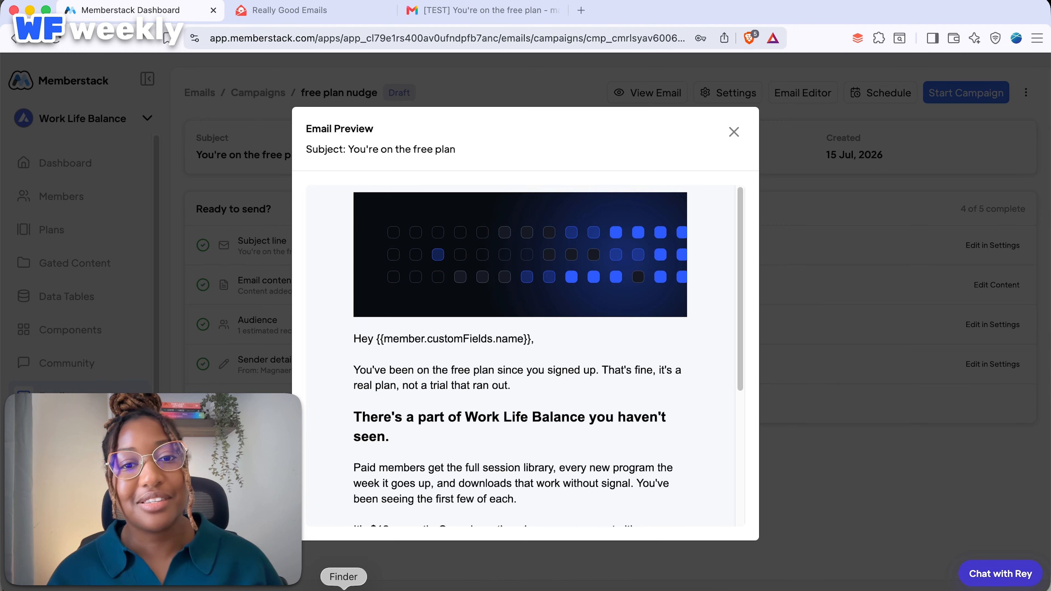
scroll(526, 355, down, 5)
scroll(525, 355, up, 5)
scroll(525, 354, down, 5)
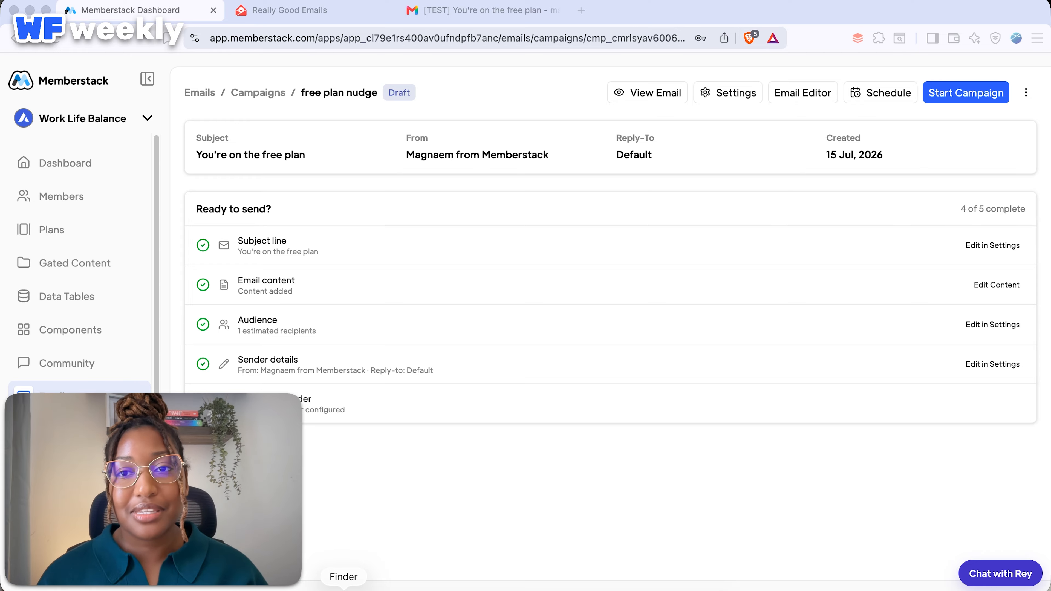
click(289, 10)
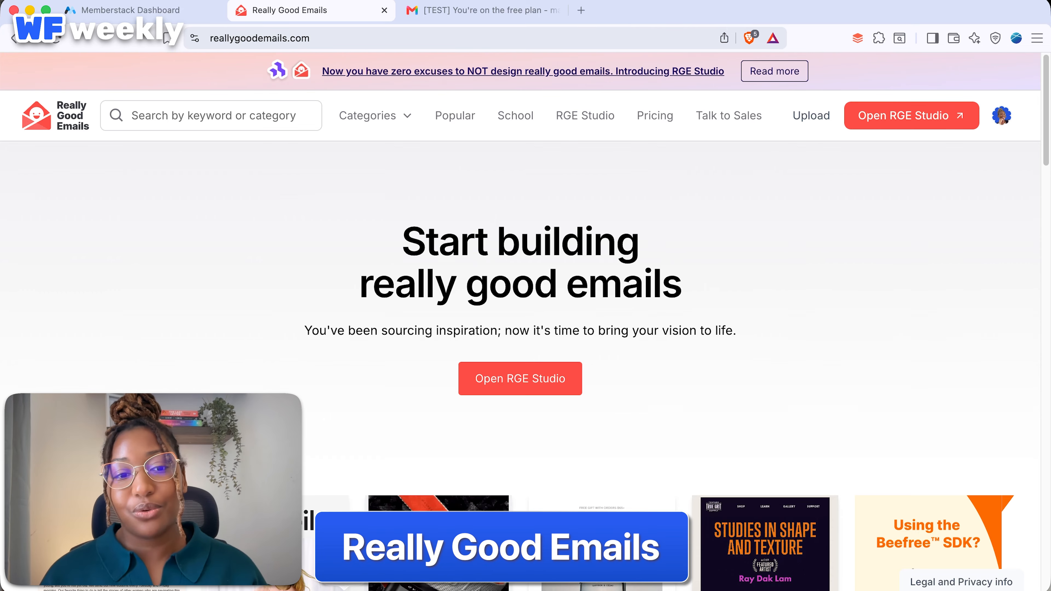
scroll(519, 366, down, 5)
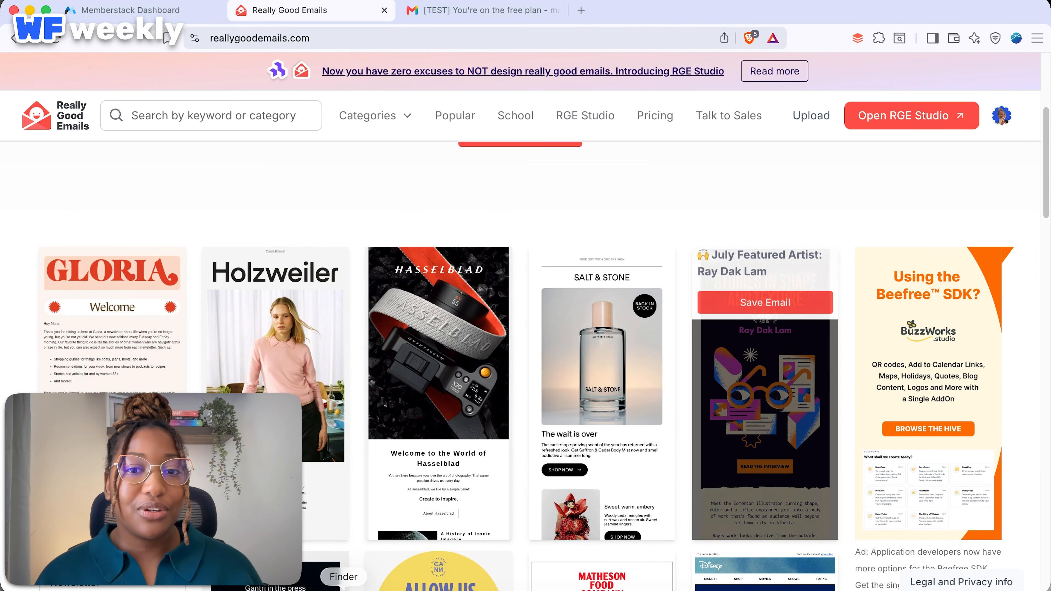
scroll(765, 372, down, 7)
scroll(765, 373, down, 7)
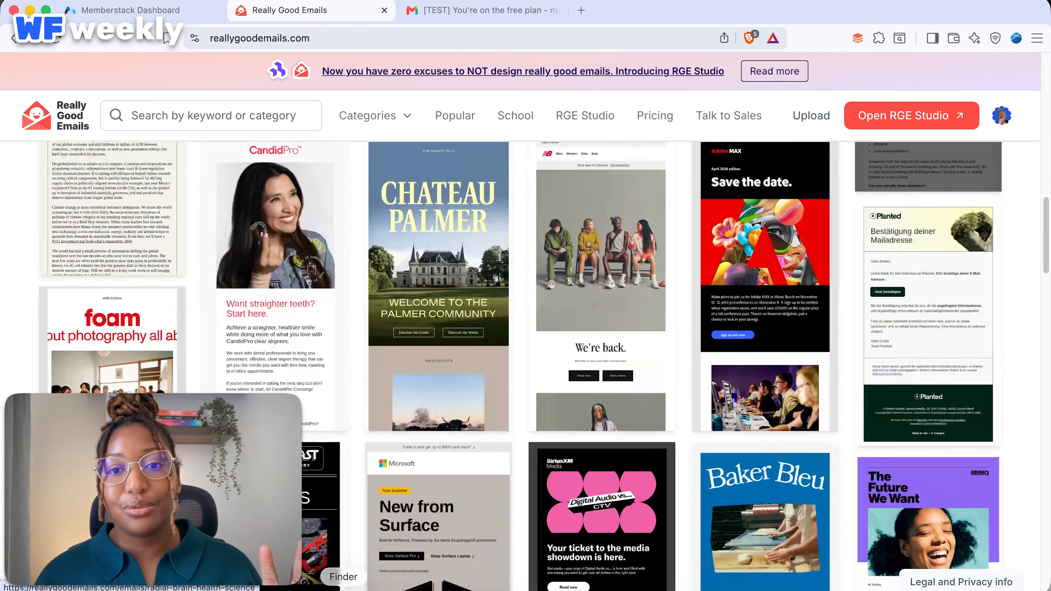
scroll(926, 332, down, 12)
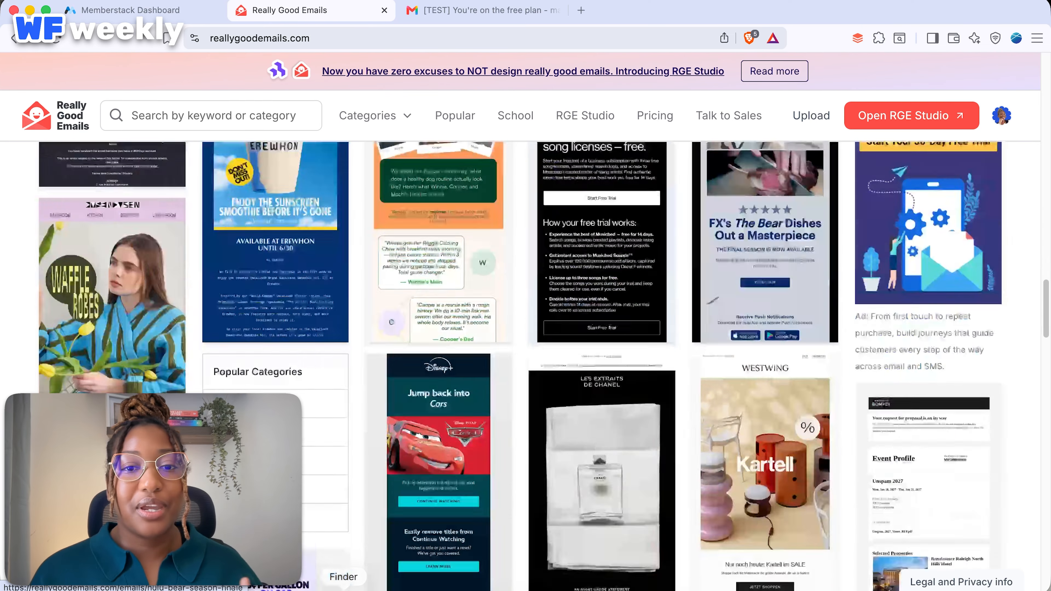
scroll(602, 372, up, 14)
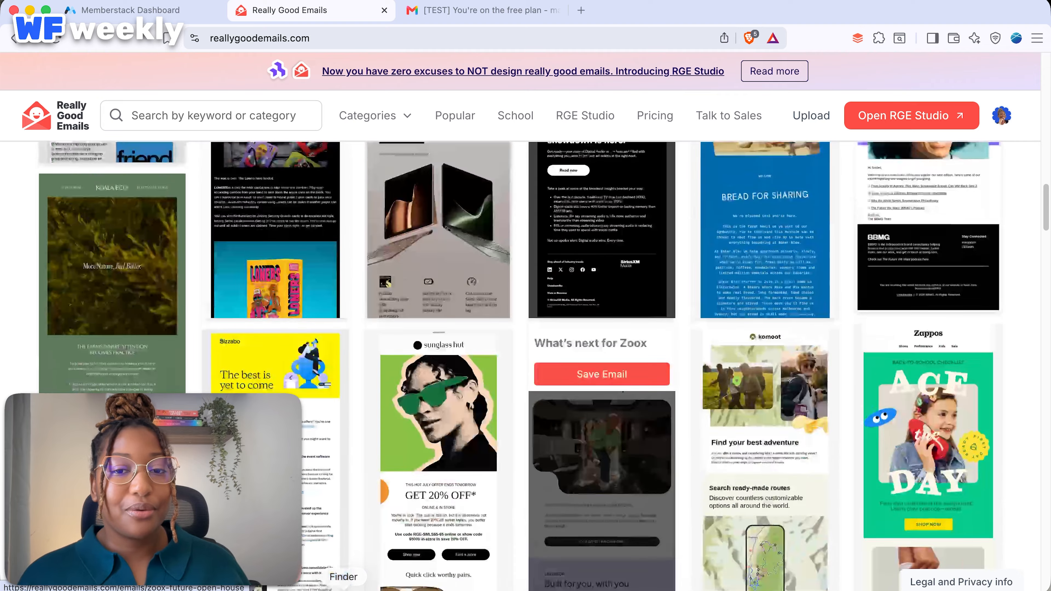
scroll(525, 364, up, 20)
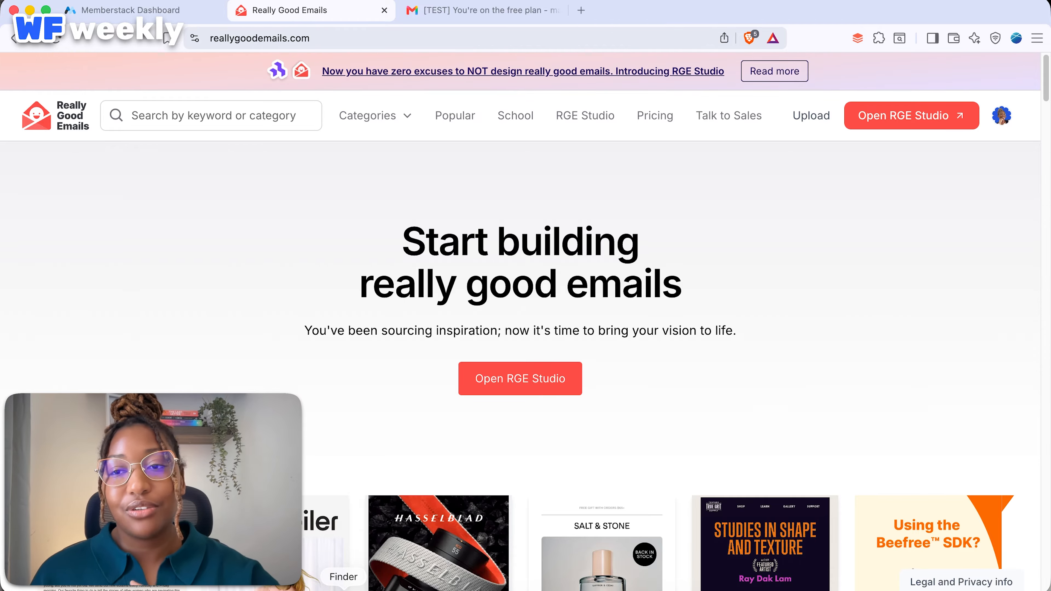
scroll(526, 365, down, 2)
scroll(526, 364, down, 3)
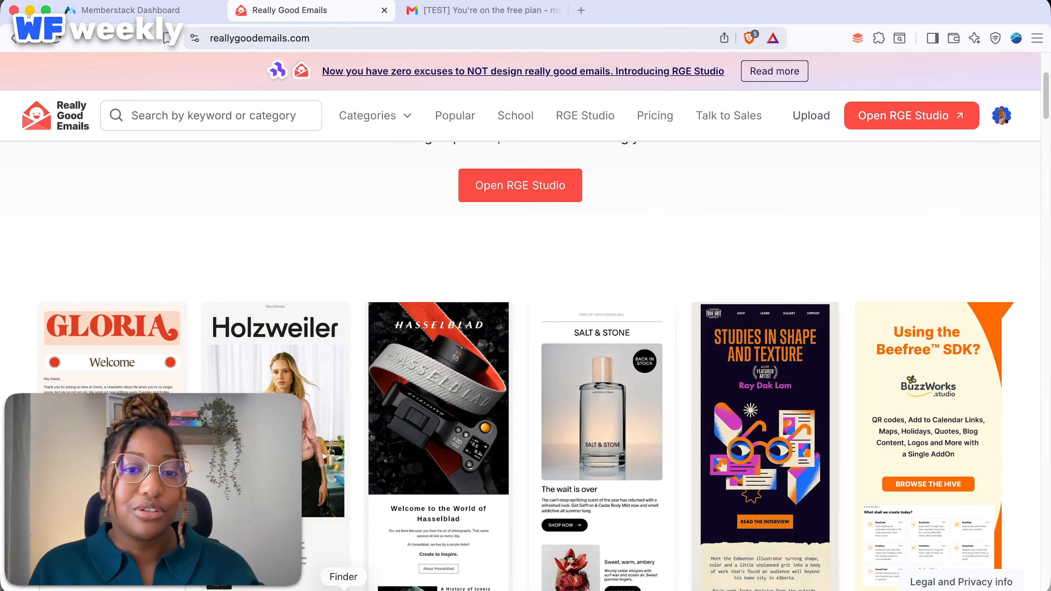